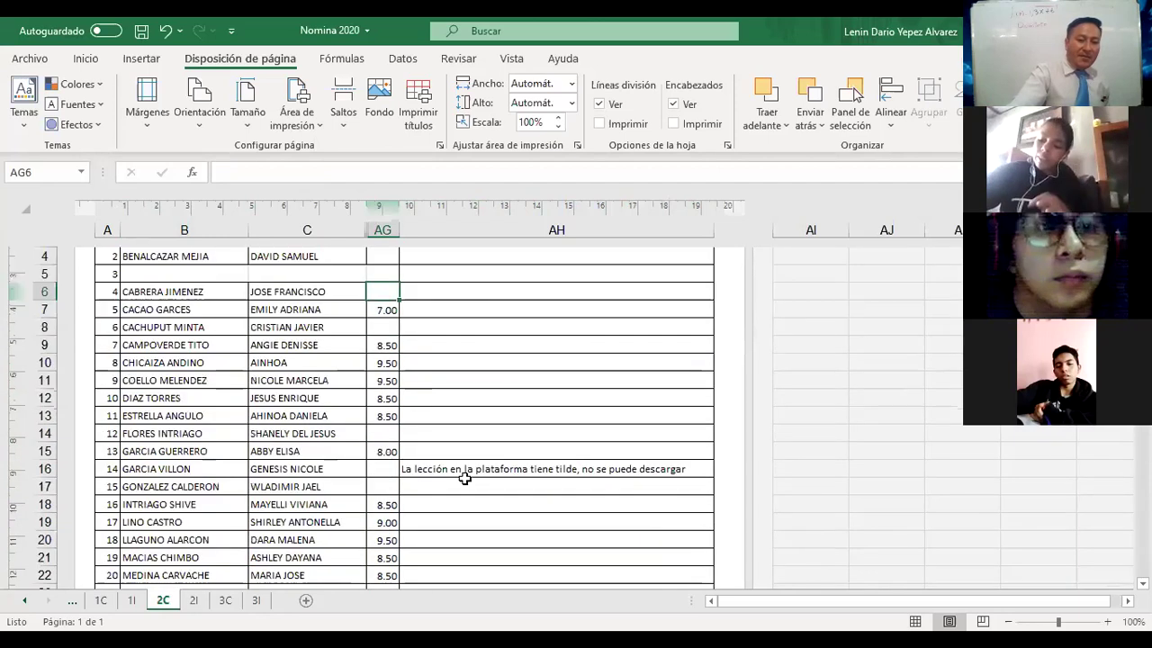
Step: Examine the blank lesson grades in column AG of sheet 2C, from row 8 through row 33, along with the adjacent remarks
left_click(386, 327)
left_click(385, 436)
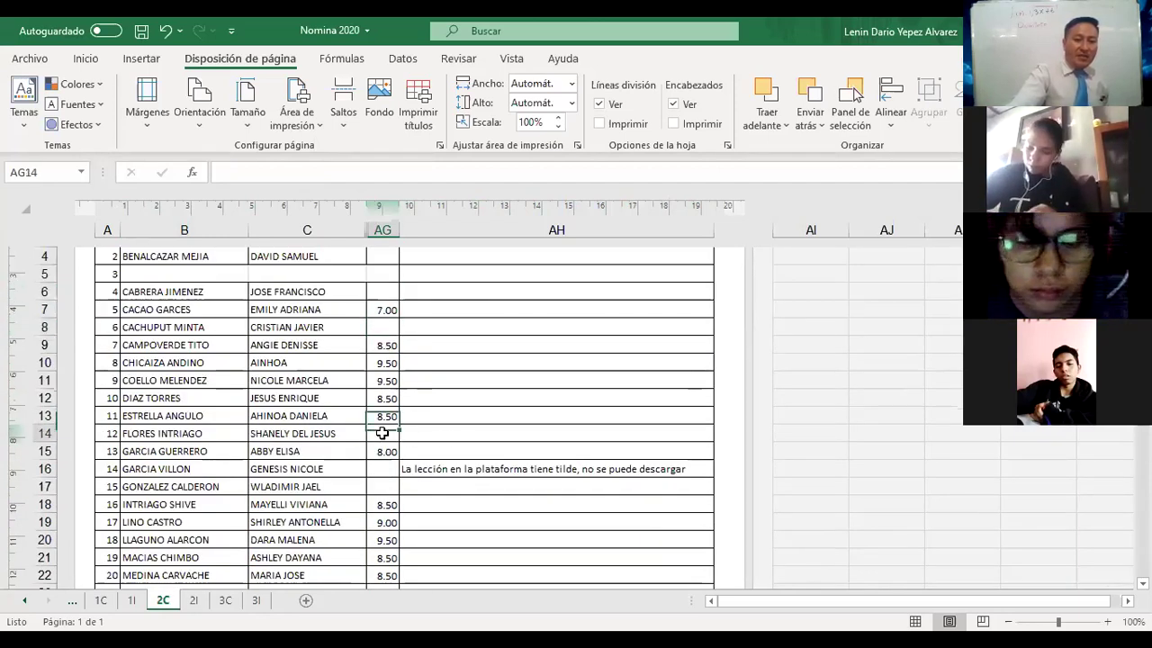
scroll(477, 435, "down", 1)
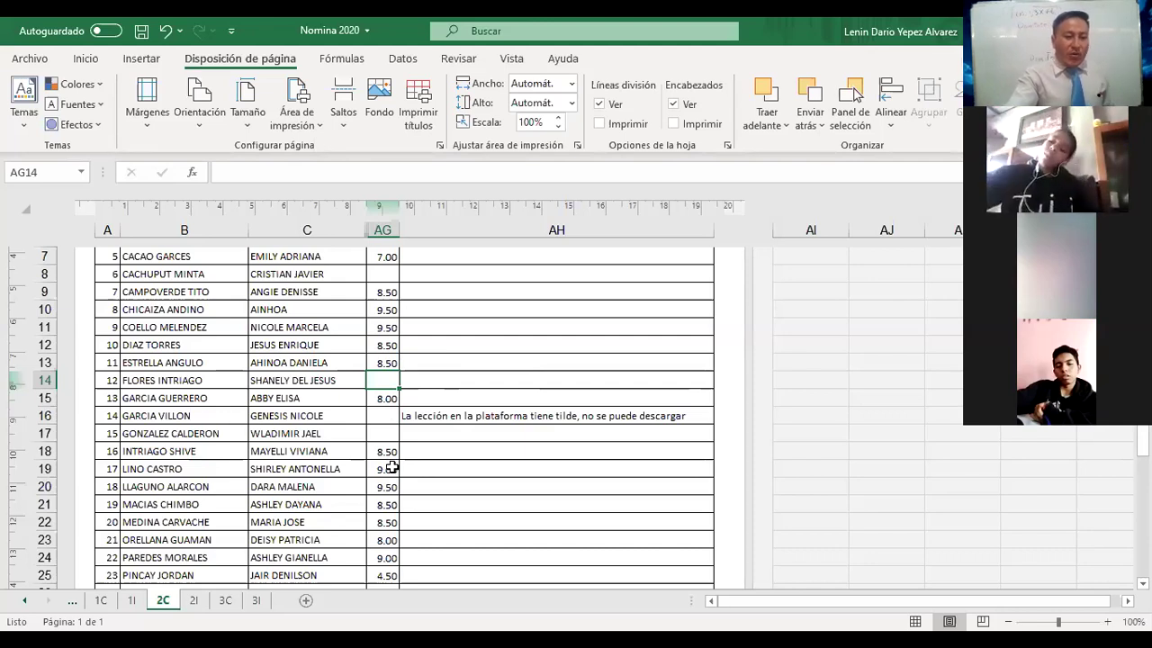
left_click(386, 433)
scroll(538, 468, "down", 1)
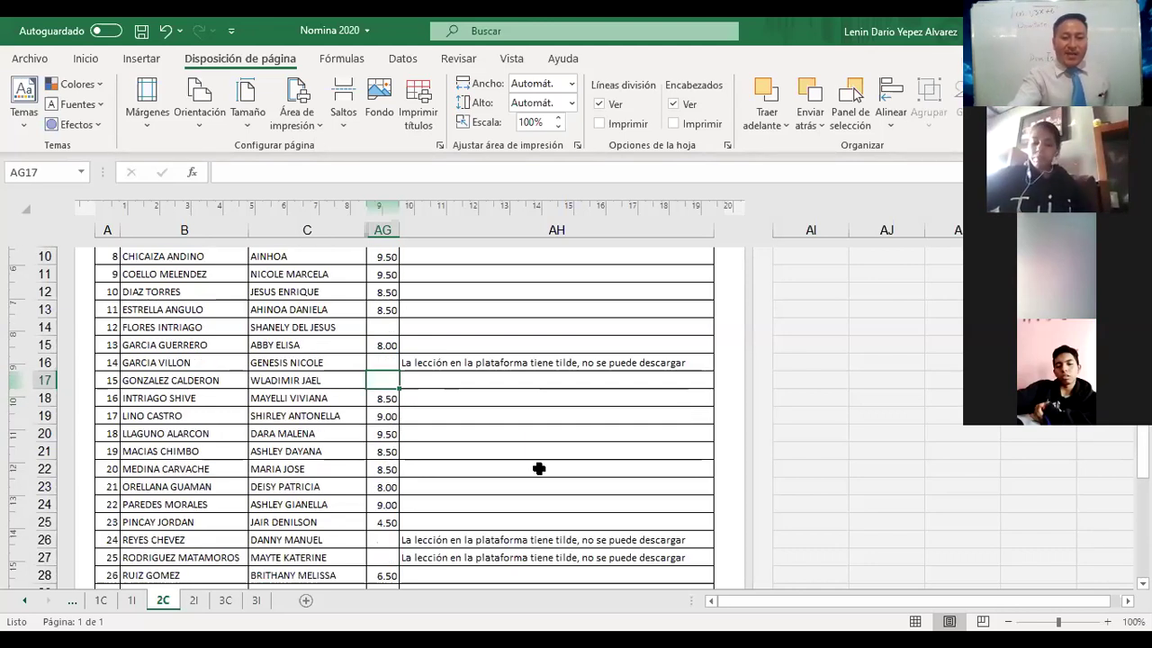
scroll(538, 468, "down", 2)
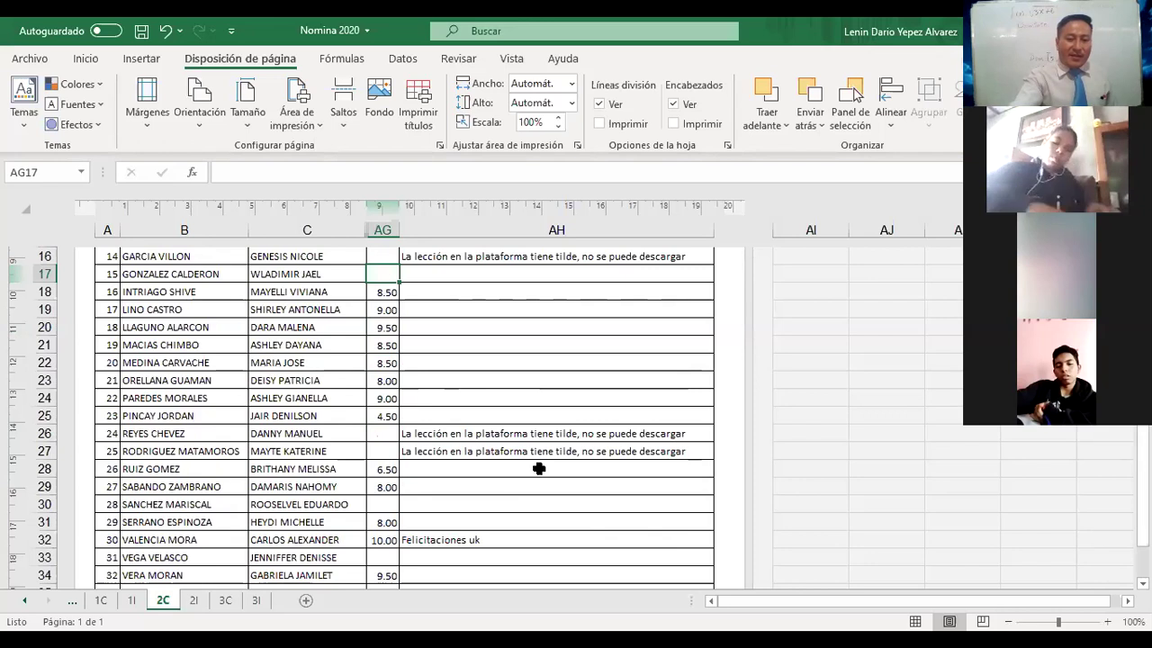
left_click(379, 433)
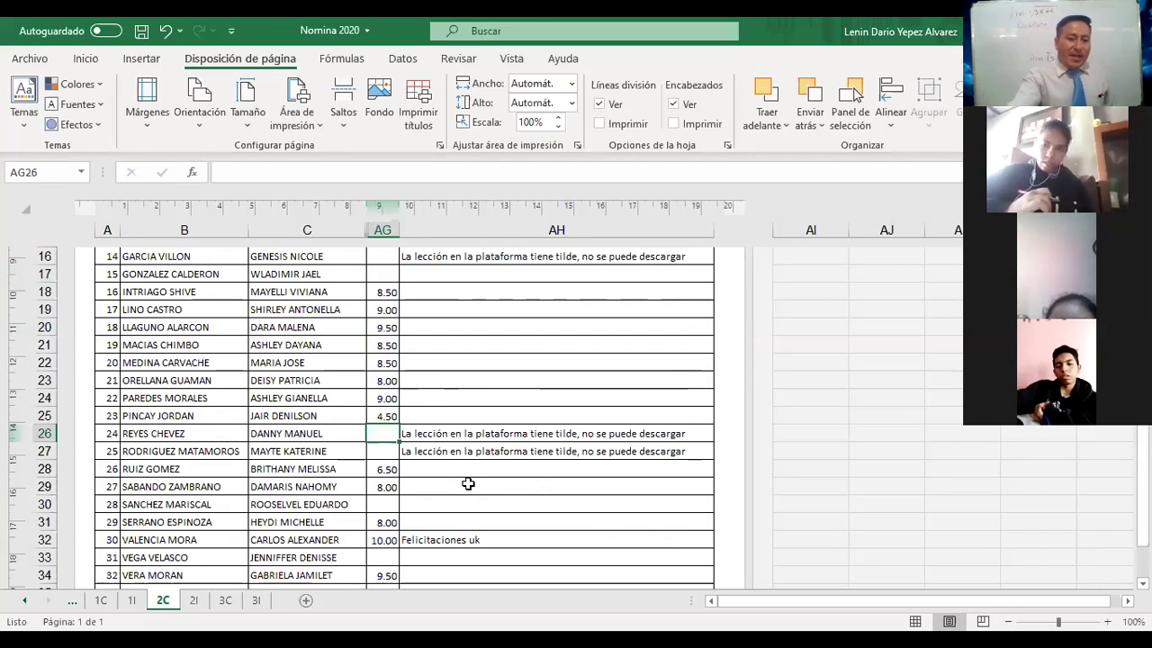
left_click(379, 455)
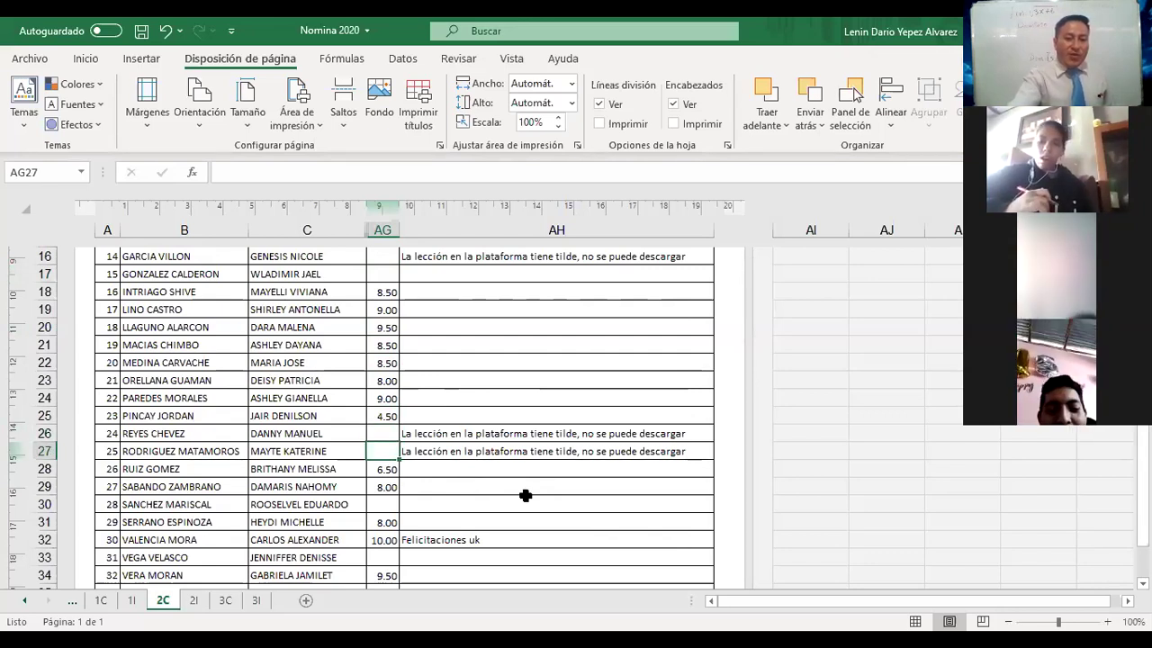
scroll(525, 496, "down", 1)
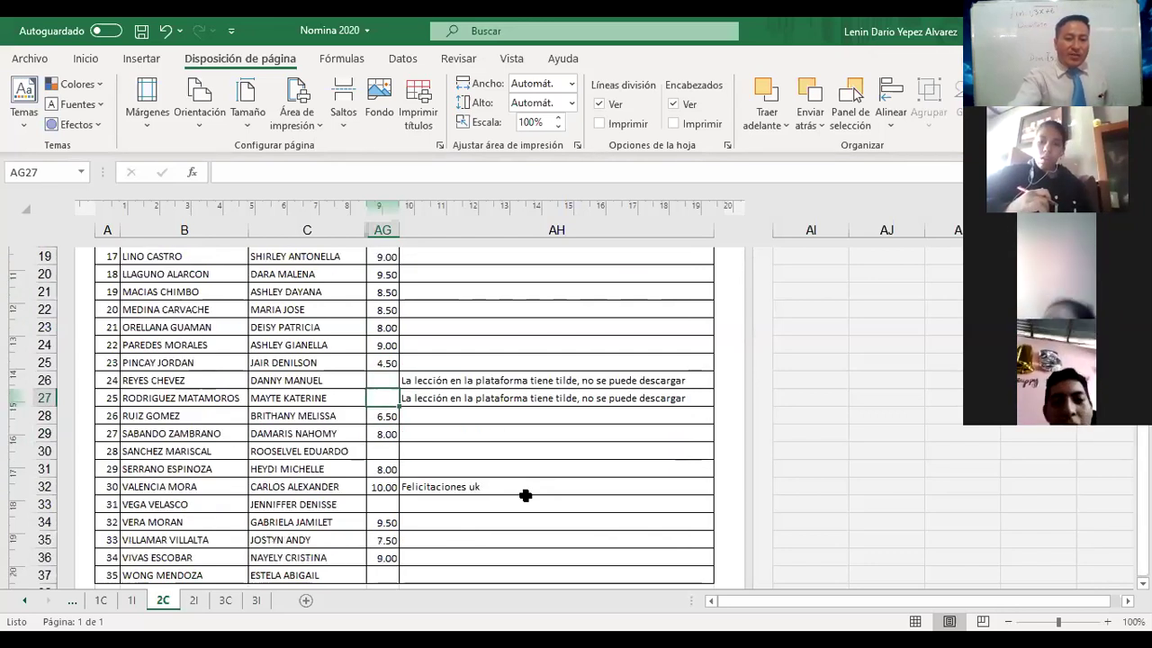
left_click(382, 455)
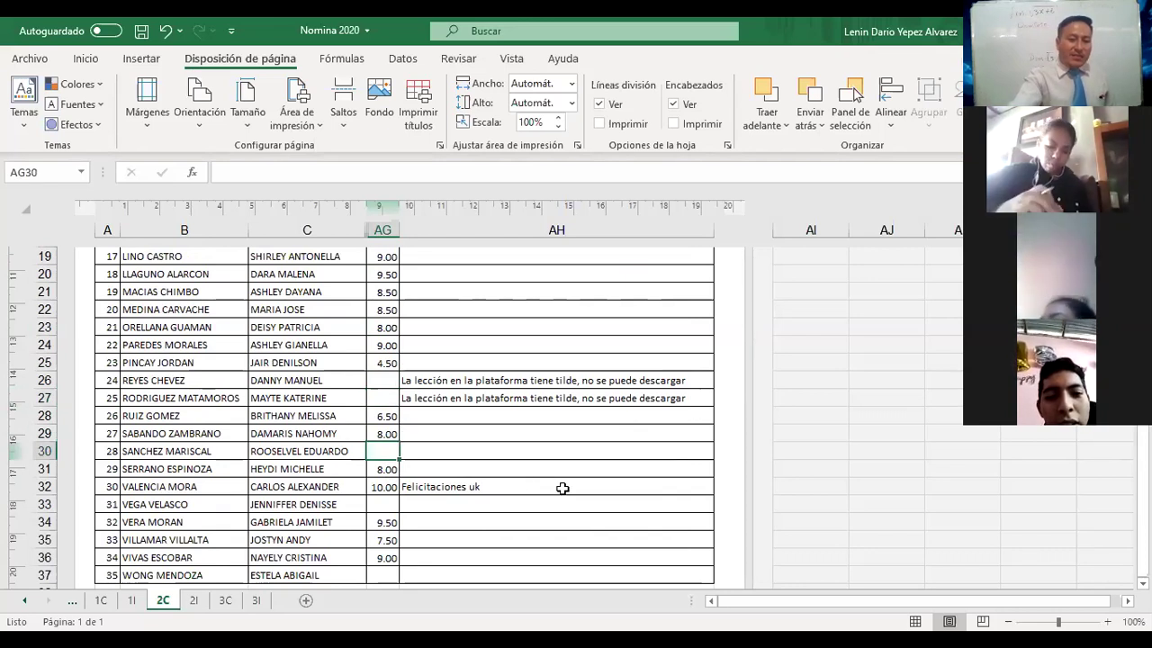
scroll(563, 487, "down", 1)
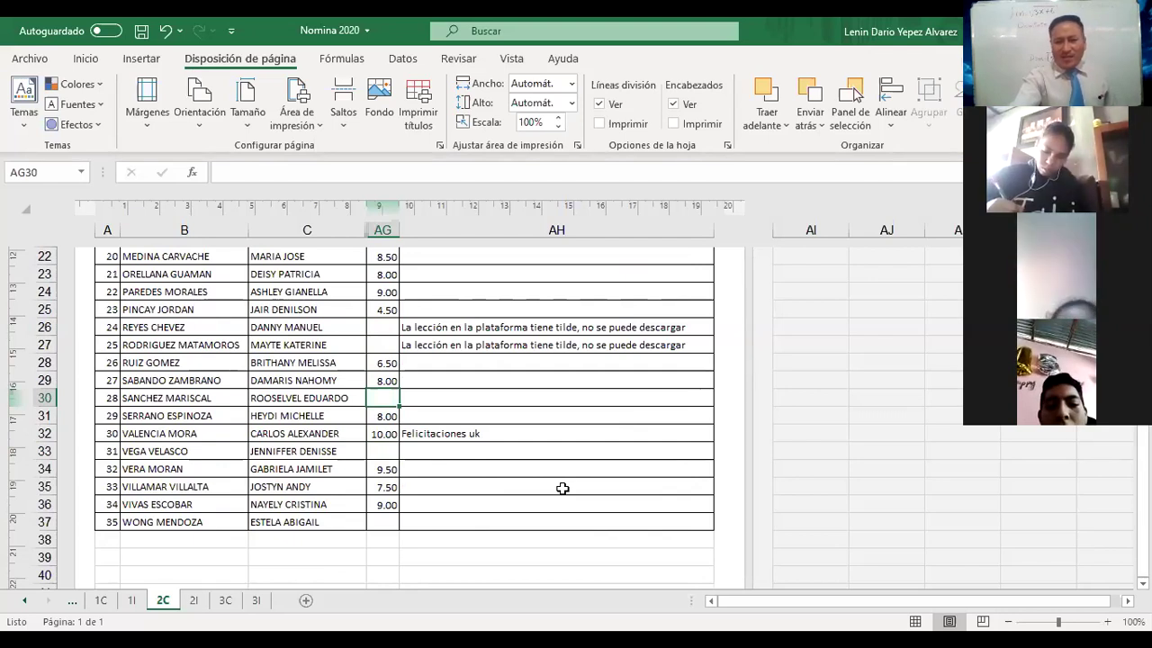
left_click(394, 452)
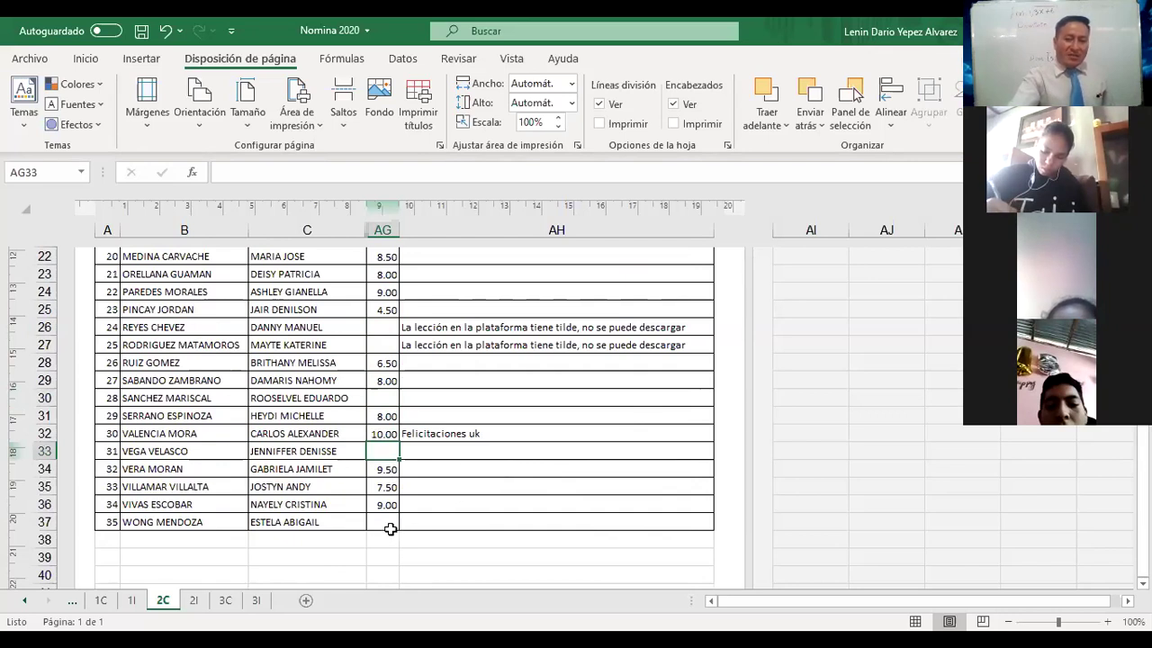
Step: Change the font colour of the student's surname and first name in B30:C30 to red
left_click_drag(153, 398, 283, 399)
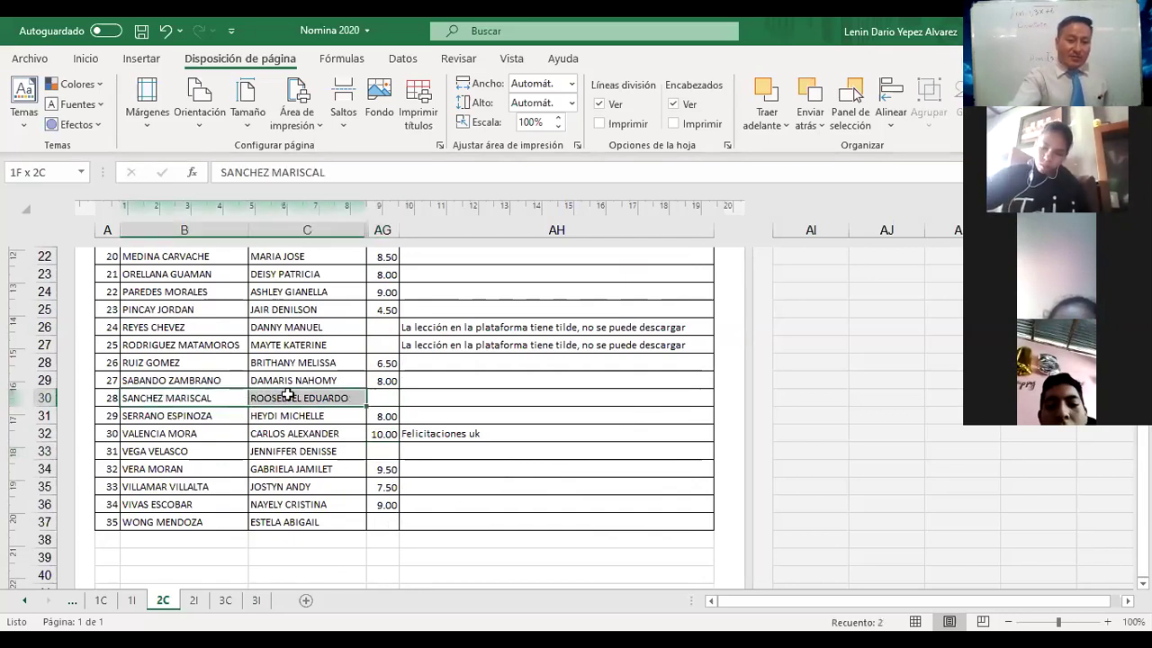
left_click(85, 58)
left_click(241, 117)
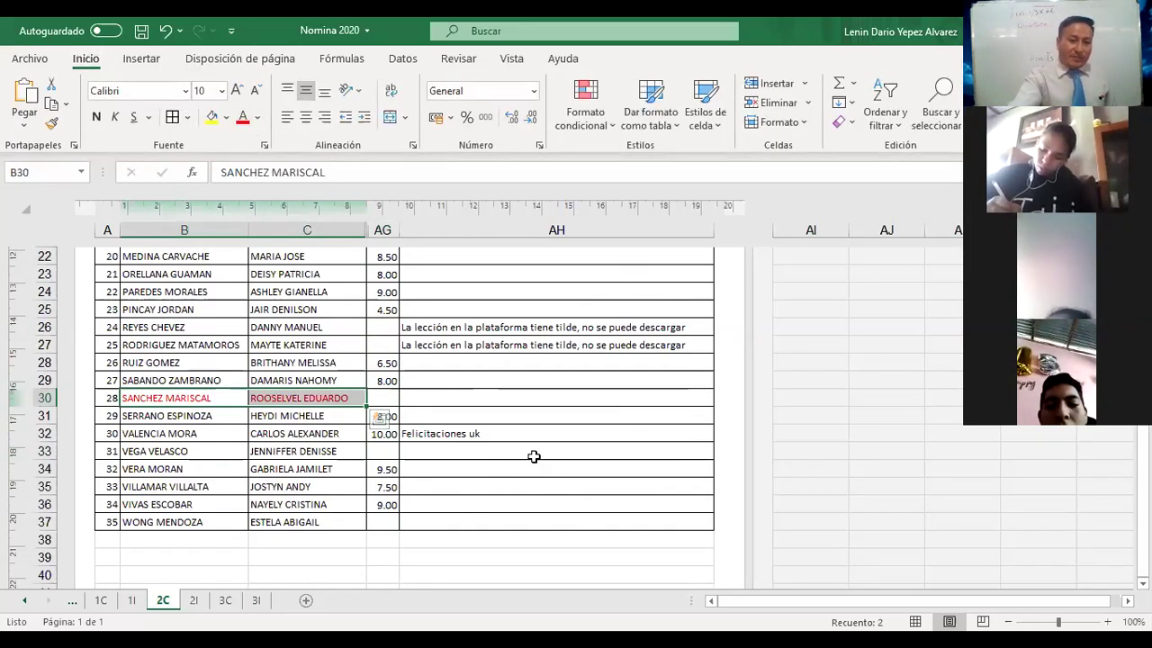
Step: Check the remaining blank lesson grades in AG33 and AG37 of sheet 2C
left_click(391, 451)
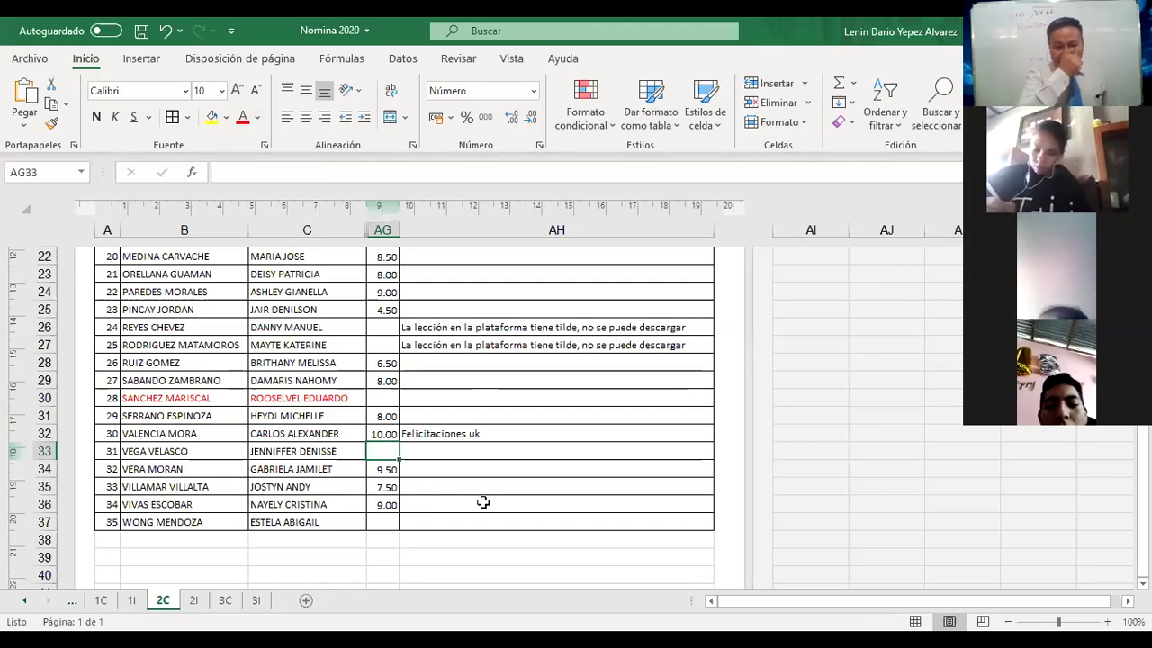
left_click(382, 522)
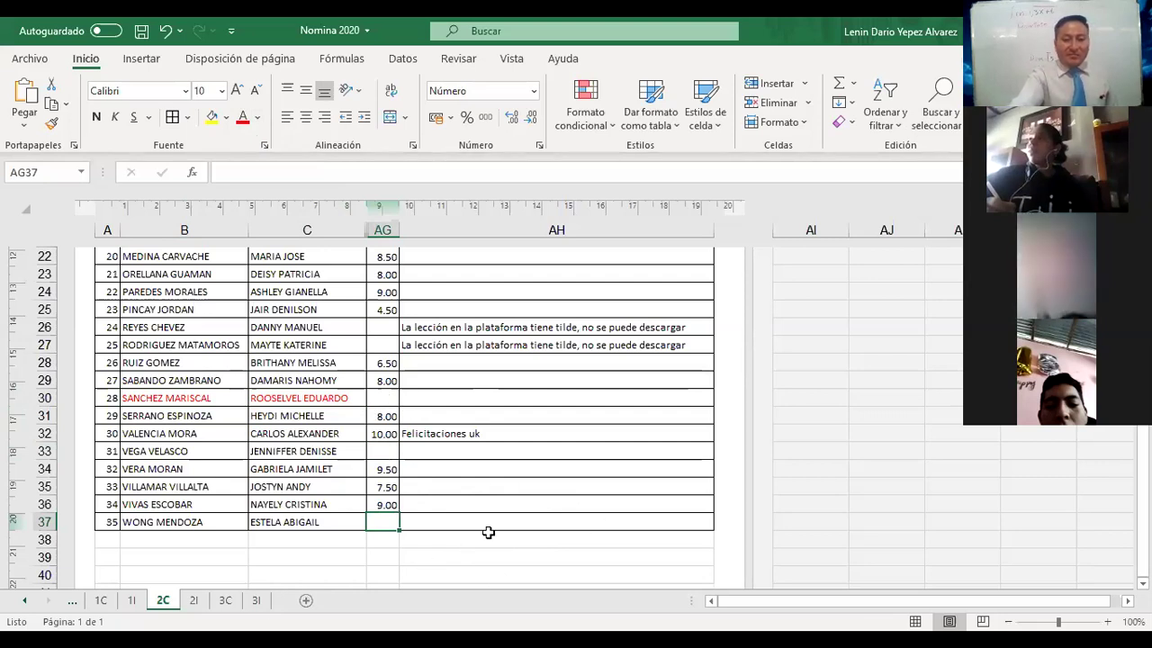
scroll(488, 532, "up", 2)
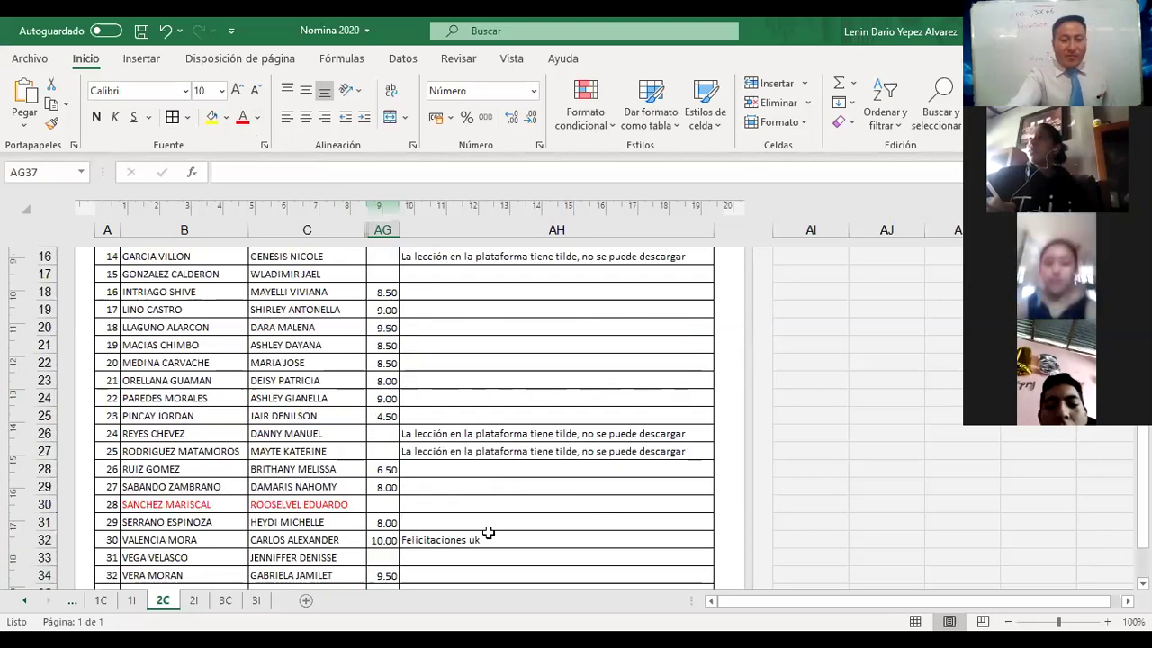
Step: On sheet 2I, hide columns D through AF so the lesson grades sit beside the student names
left_click(194, 600)
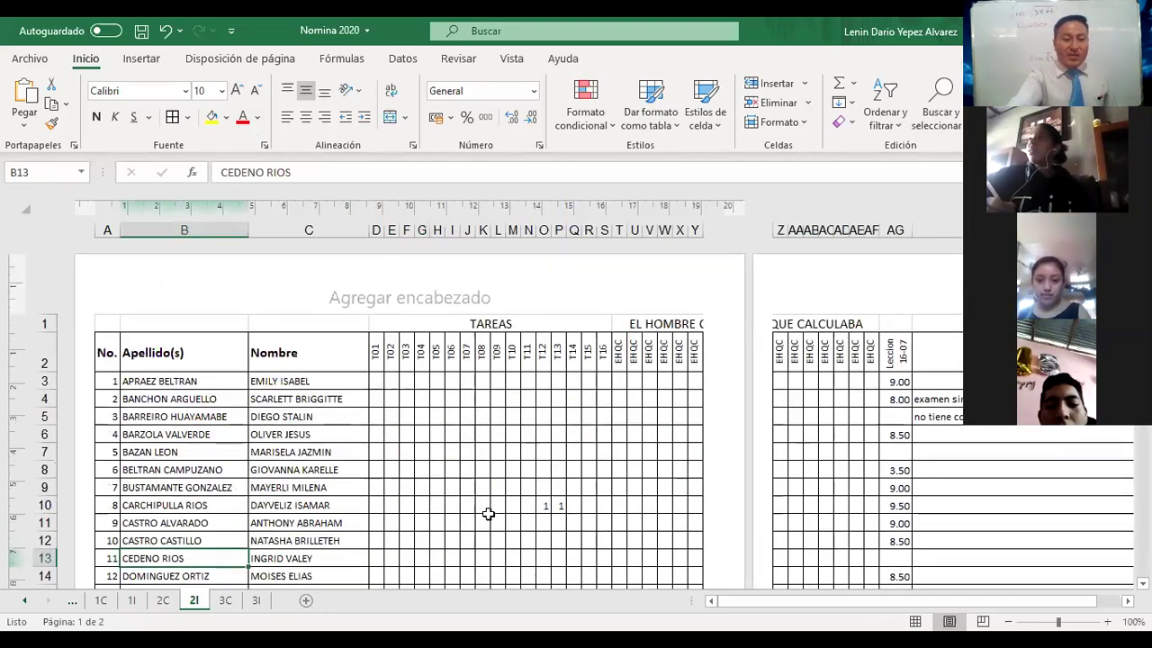
left_click(376, 229)
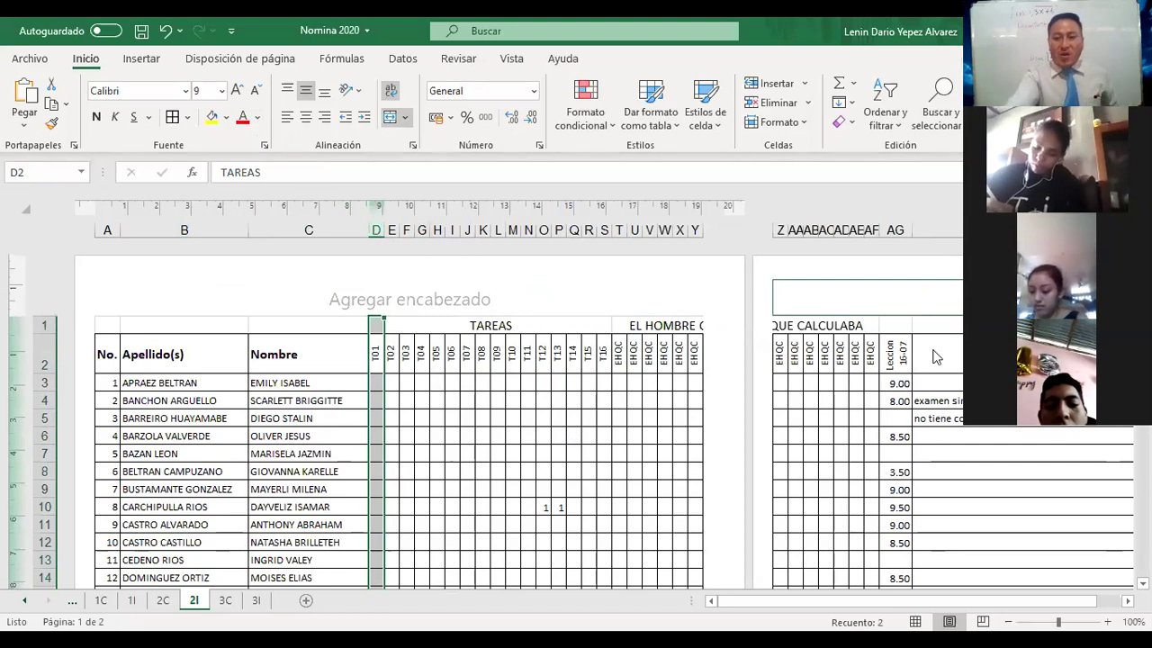
left_click(873, 230, "shift")
right_click(873, 231)
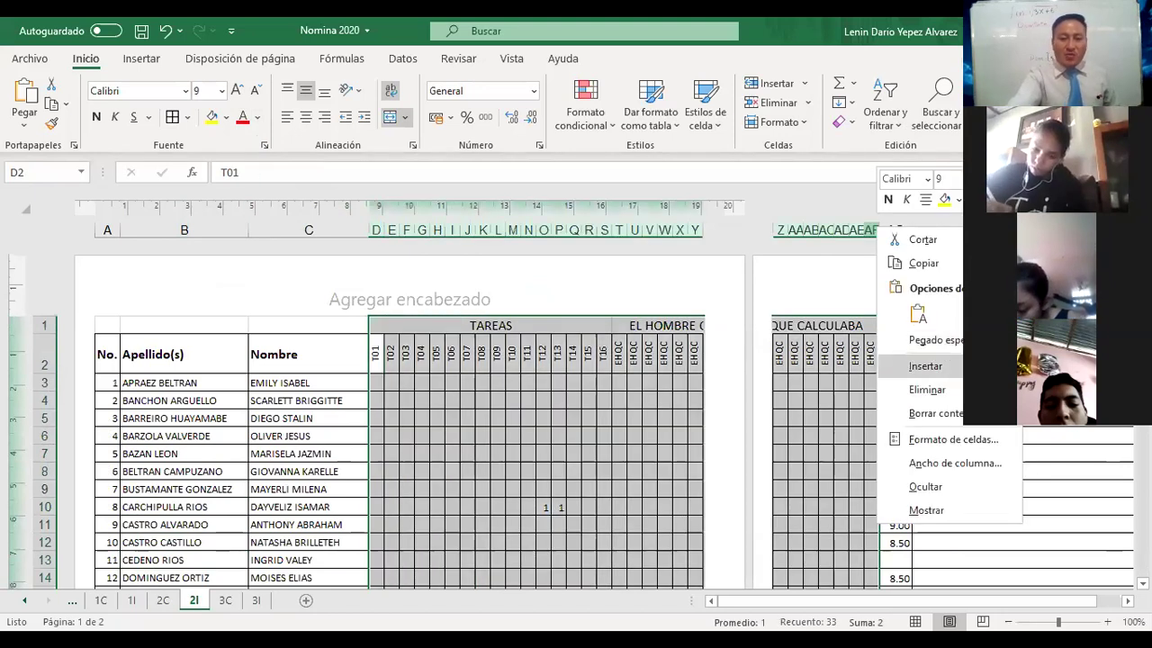
left_click(977, 494)
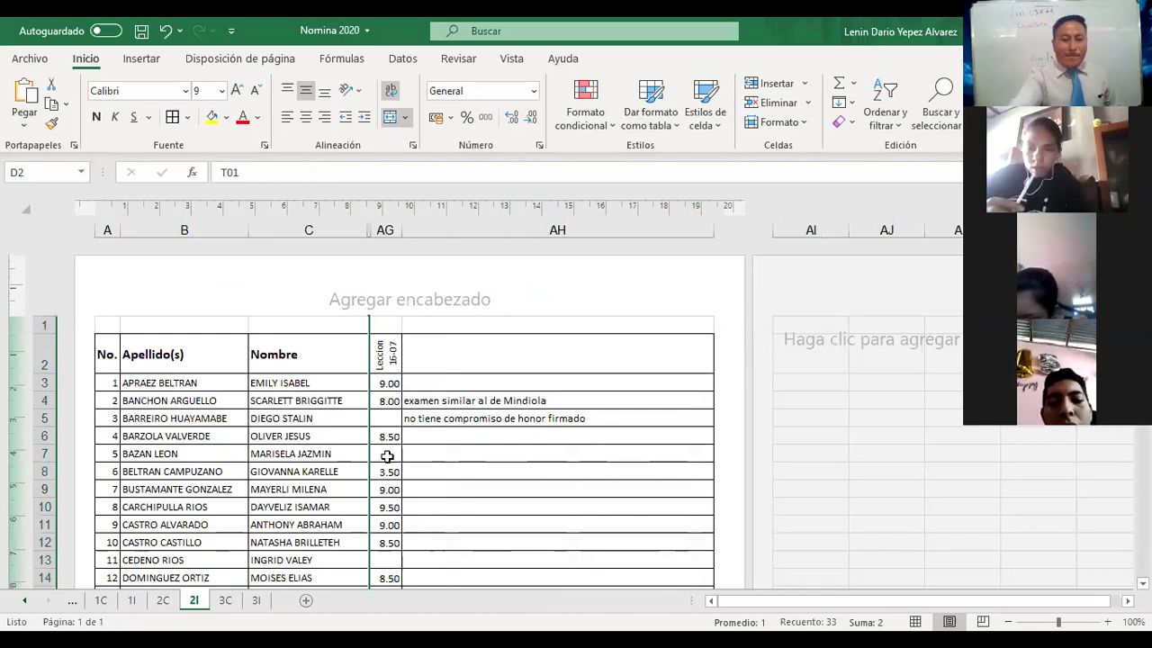
left_click(510, 447)
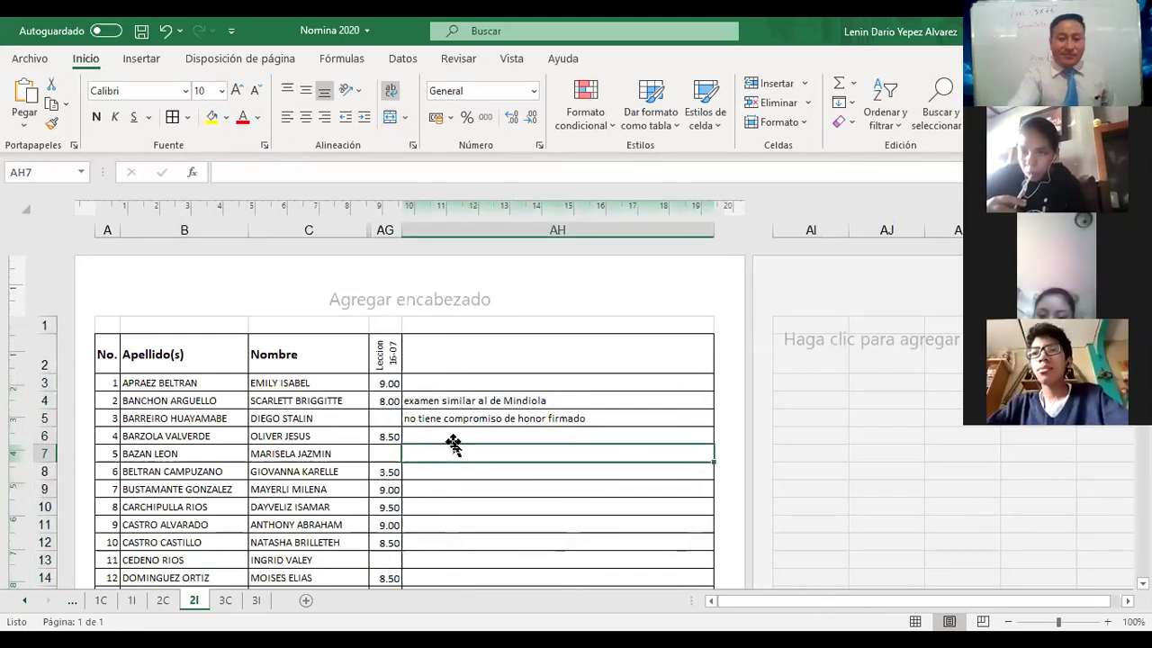
Step: Examine the blank lesson grades in column AG of sheet 2I from row 5 through row 17, including the remark in AH17
left_click(386, 418)
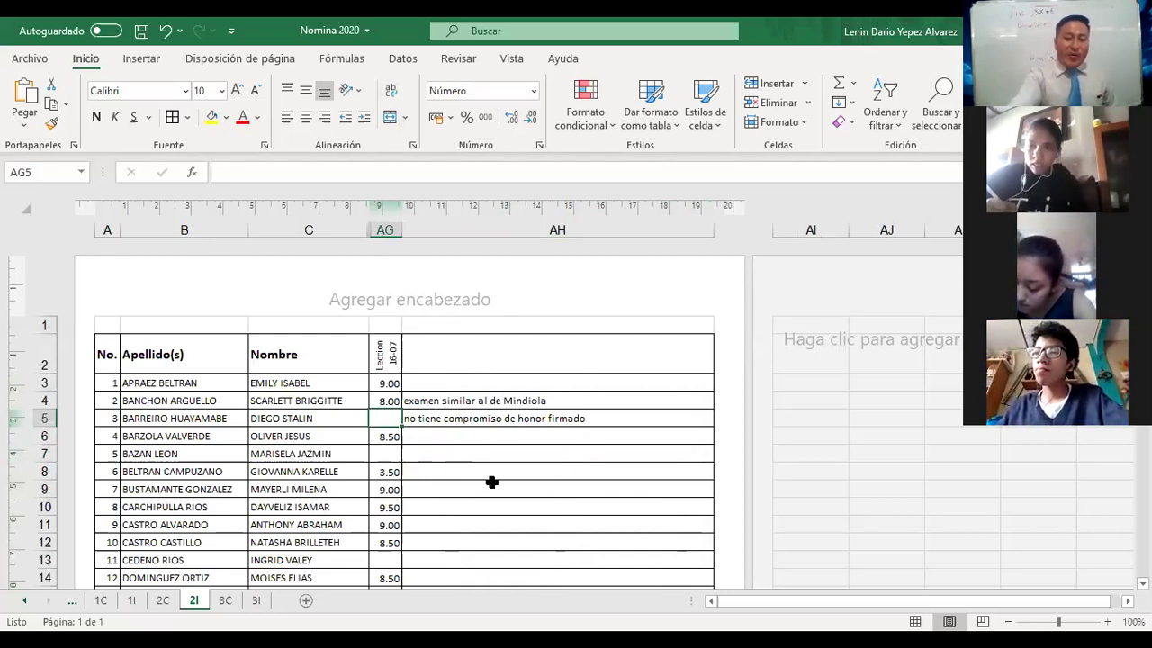
scroll(491, 482, "down", 3)
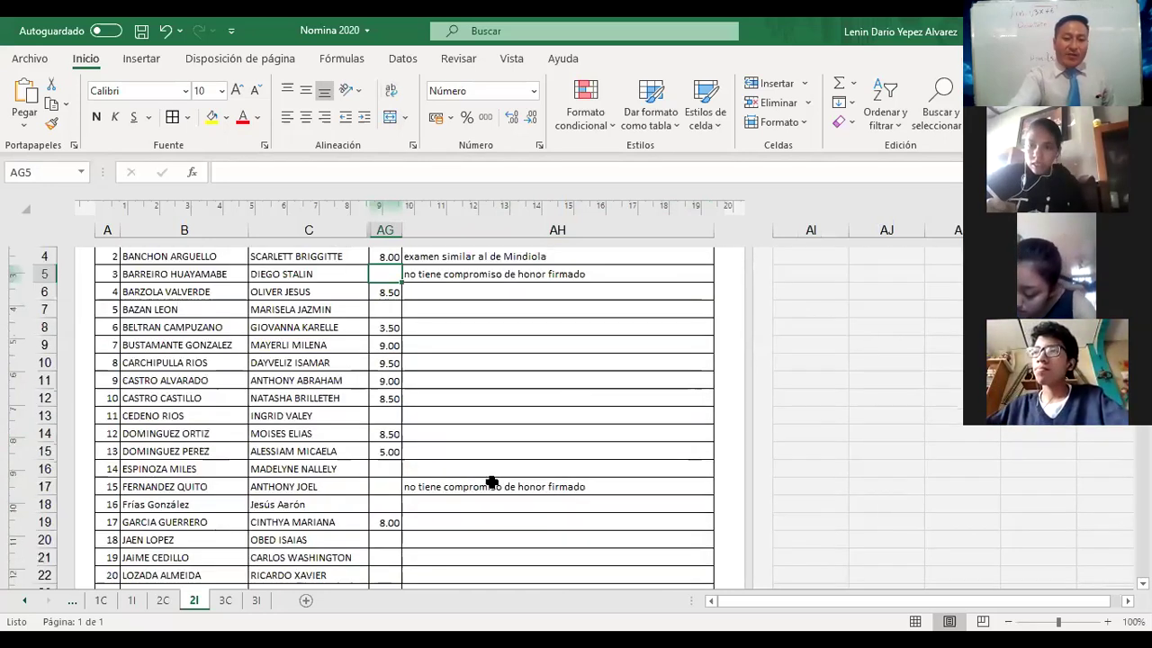
left_click(384, 311)
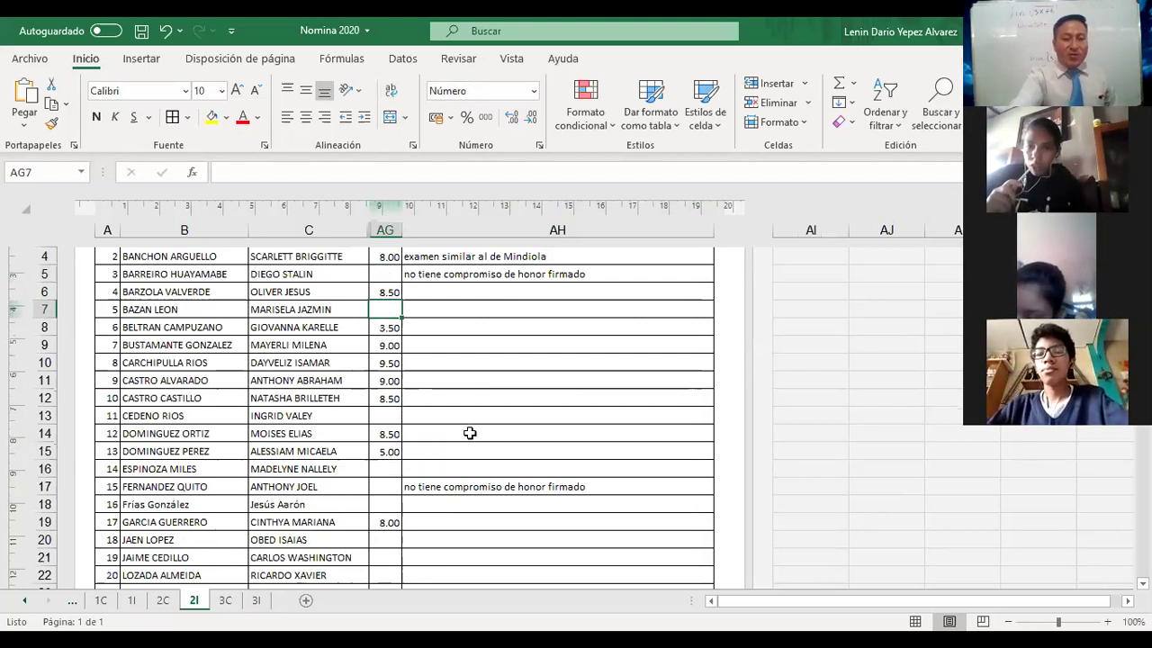
scroll(470, 433, "down", 1)
scroll(470, 433, "up", 2)
scroll(470, 433, "down", 2)
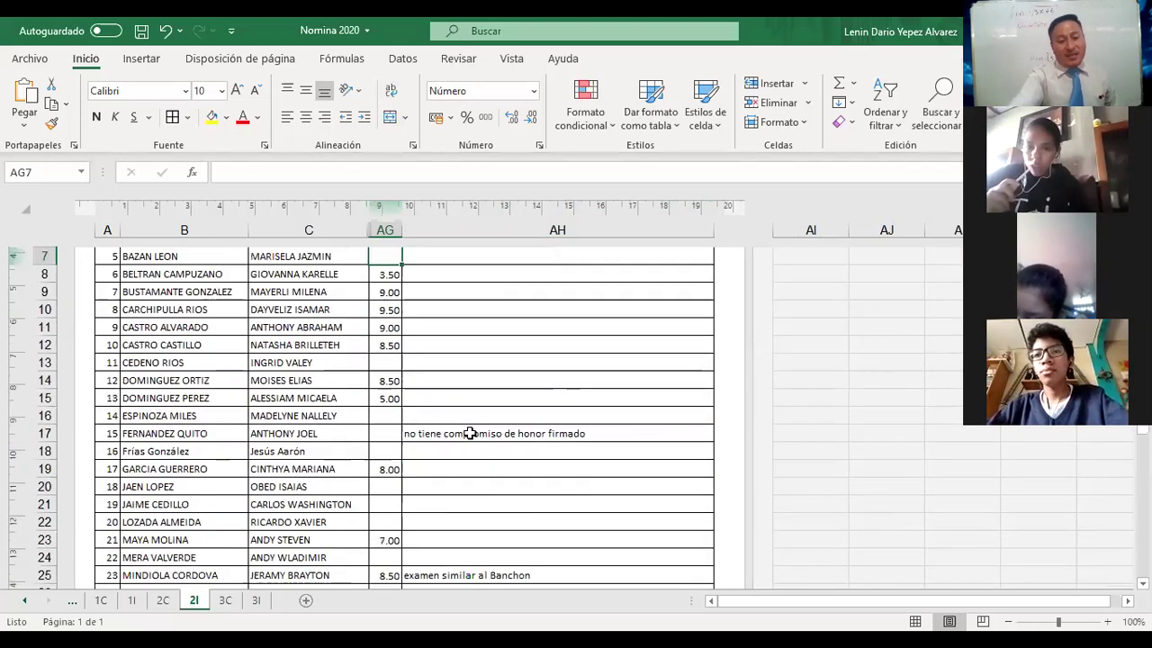
left_click(389, 361)
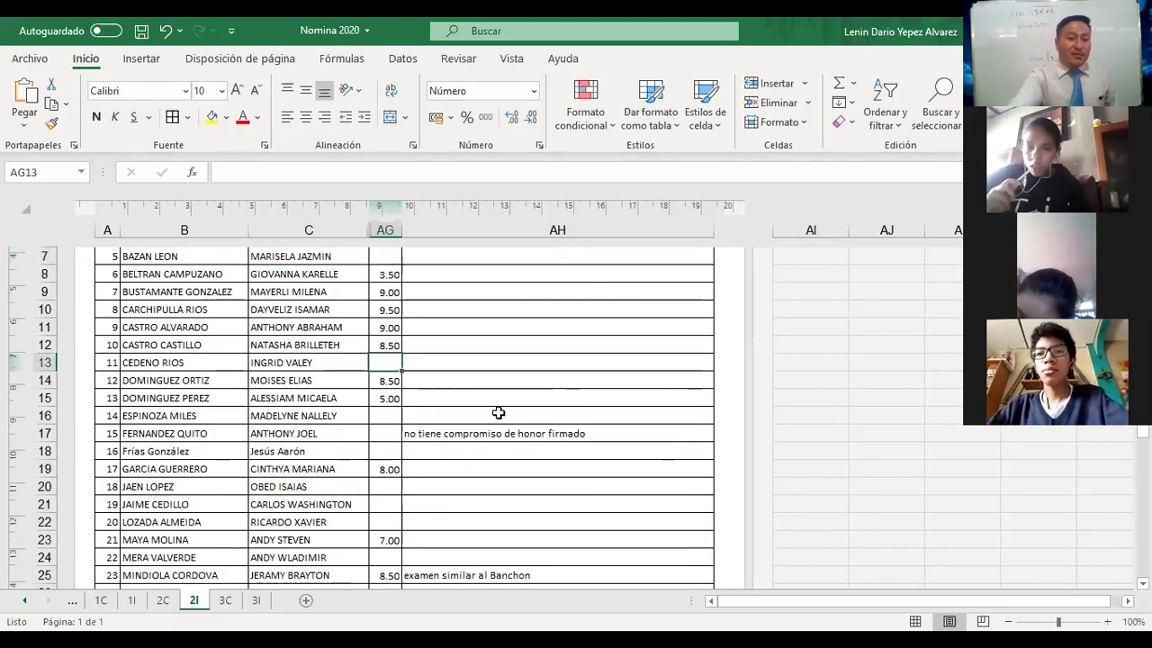
left_click(385, 422)
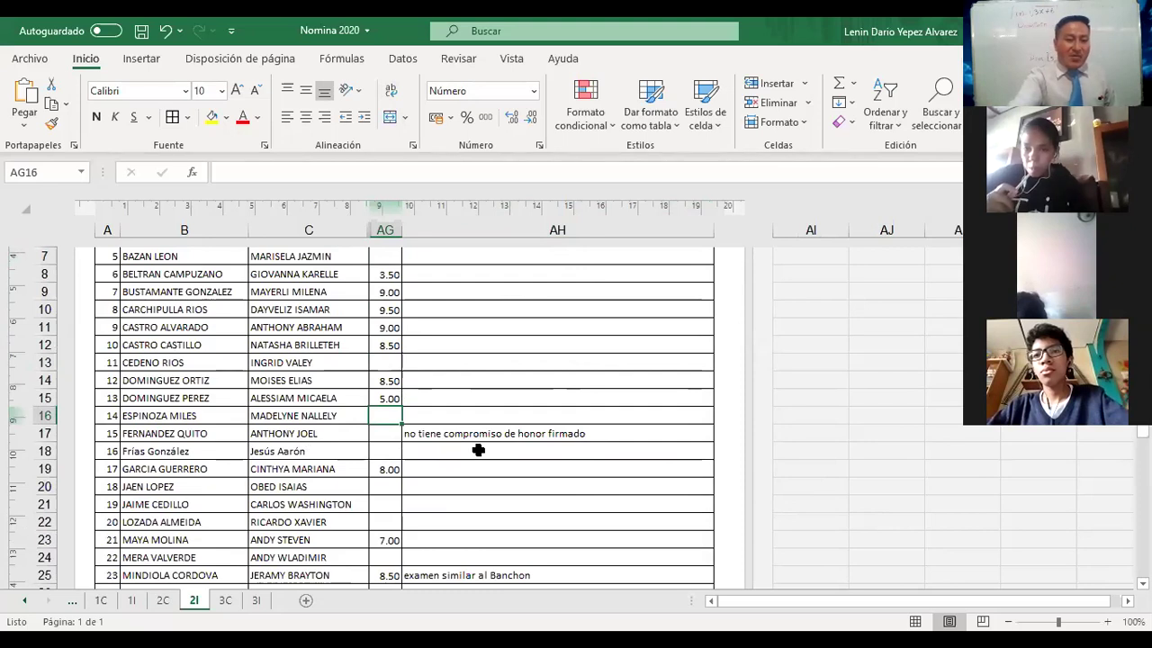
scroll(478, 450, "down", 1)
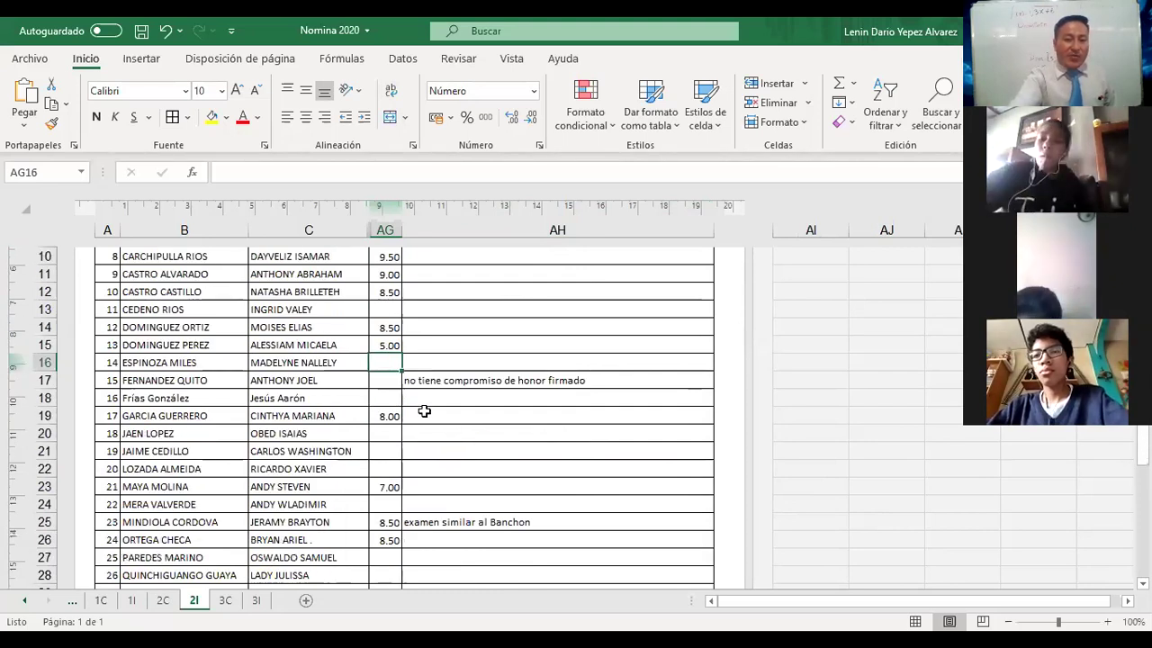
left_click(386, 381)
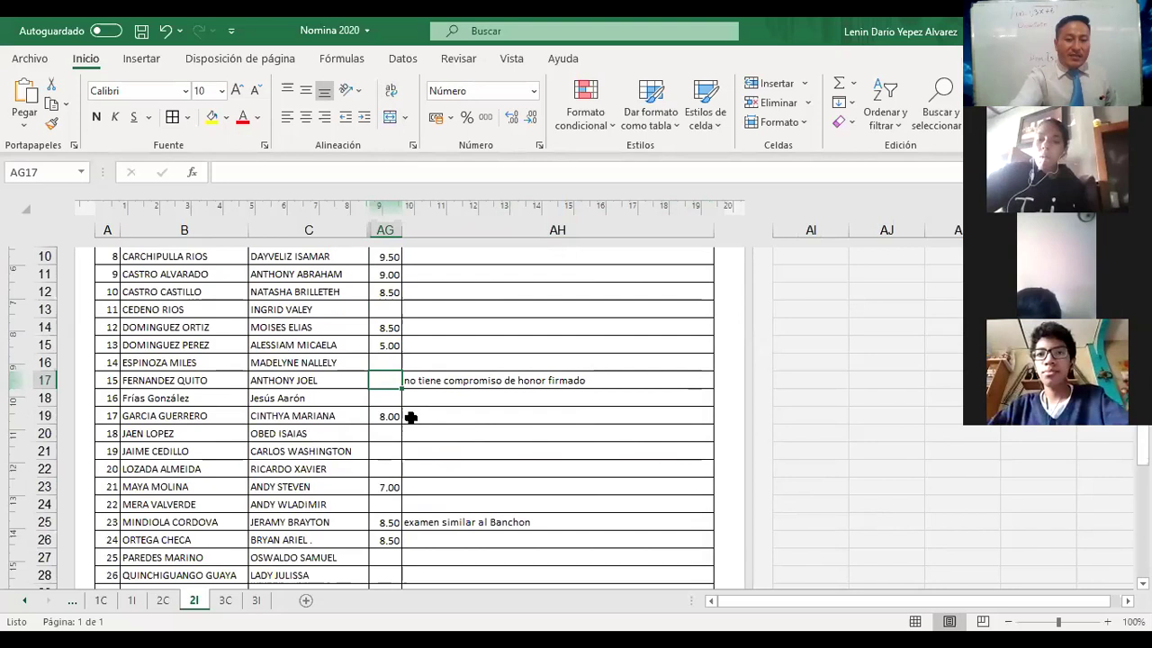
left_click(437, 379)
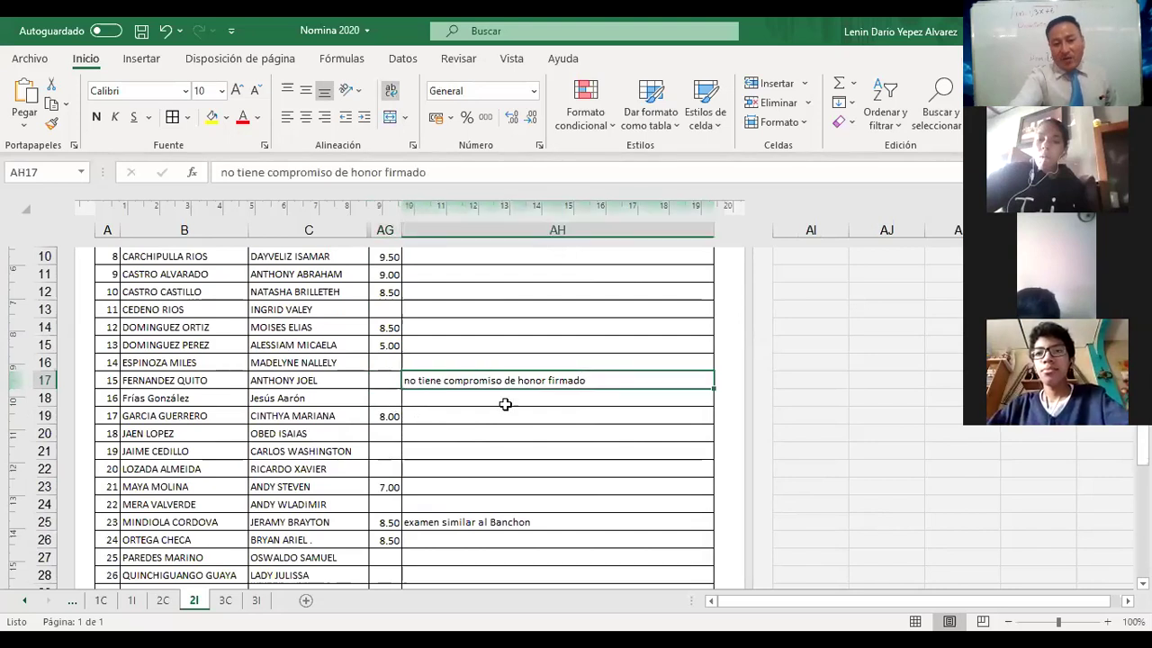
Step: Check the blank lesson grades in AG18 and AG20 through AG22 of sheet 2I against the student names
left_click(394, 400)
scroll(518, 466, "down", 1)
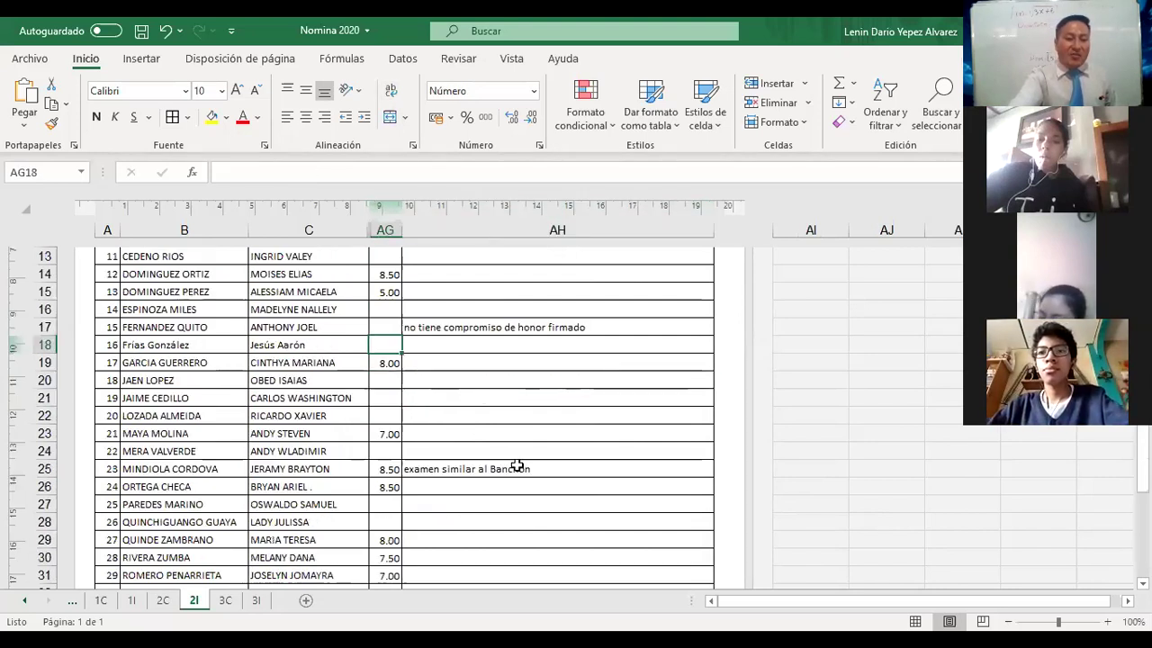
scroll(517, 467, "down", 1)
left_click(386, 330)
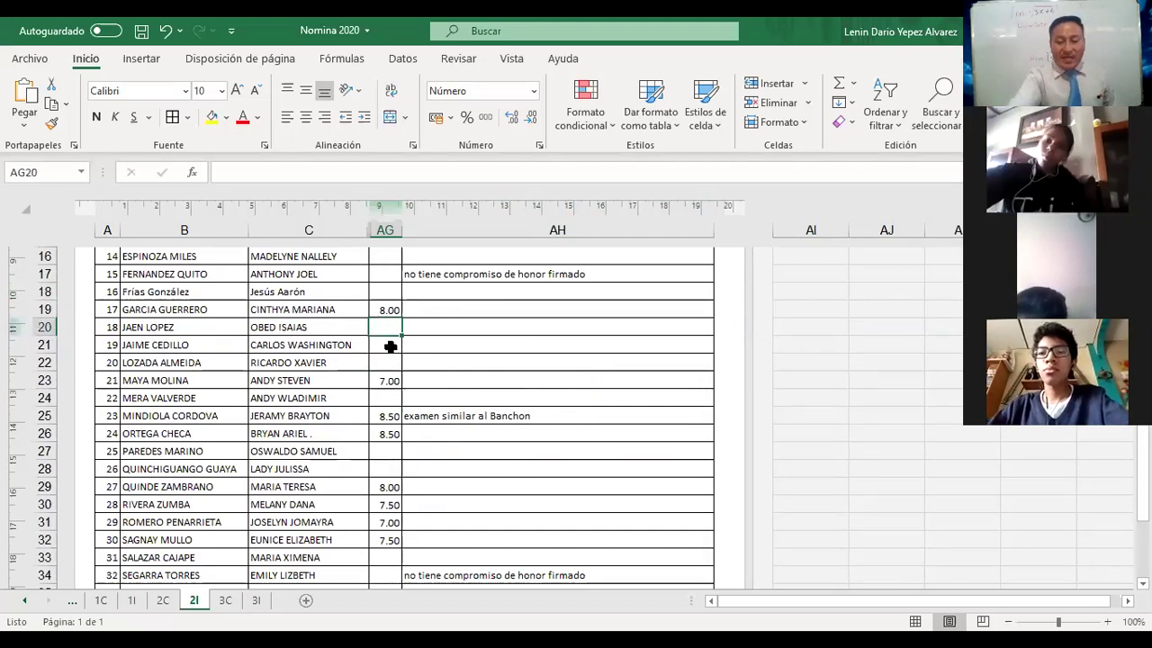
left_click(390, 347)
scroll(469, 419, "down", 3)
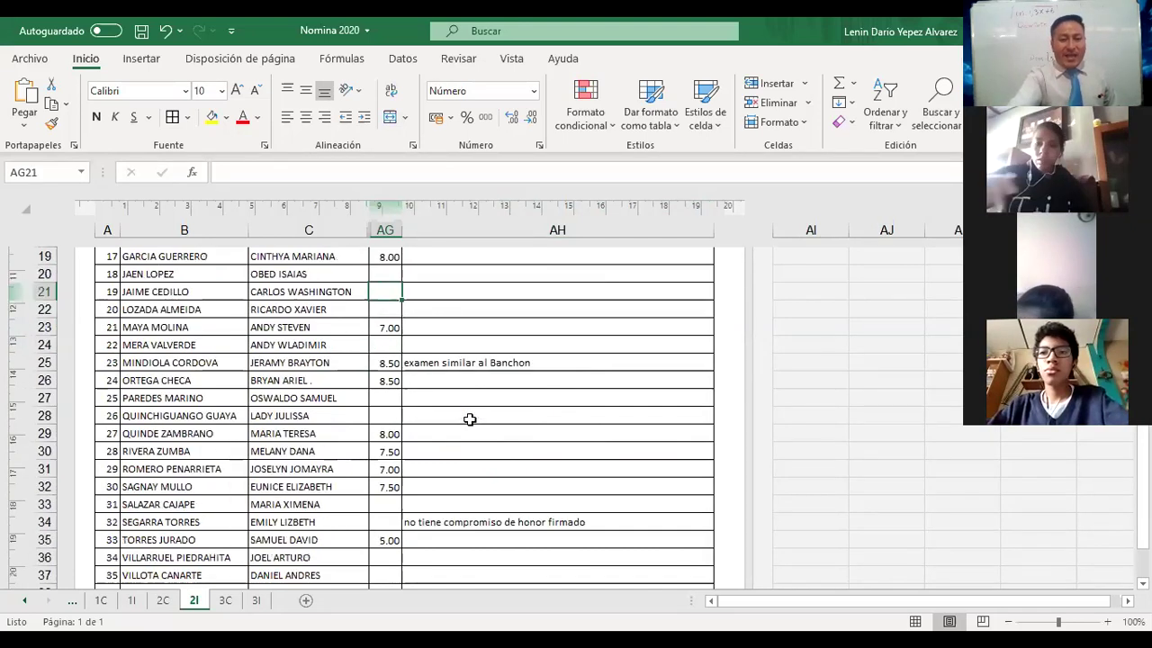
scroll(469, 419, "up", 4)
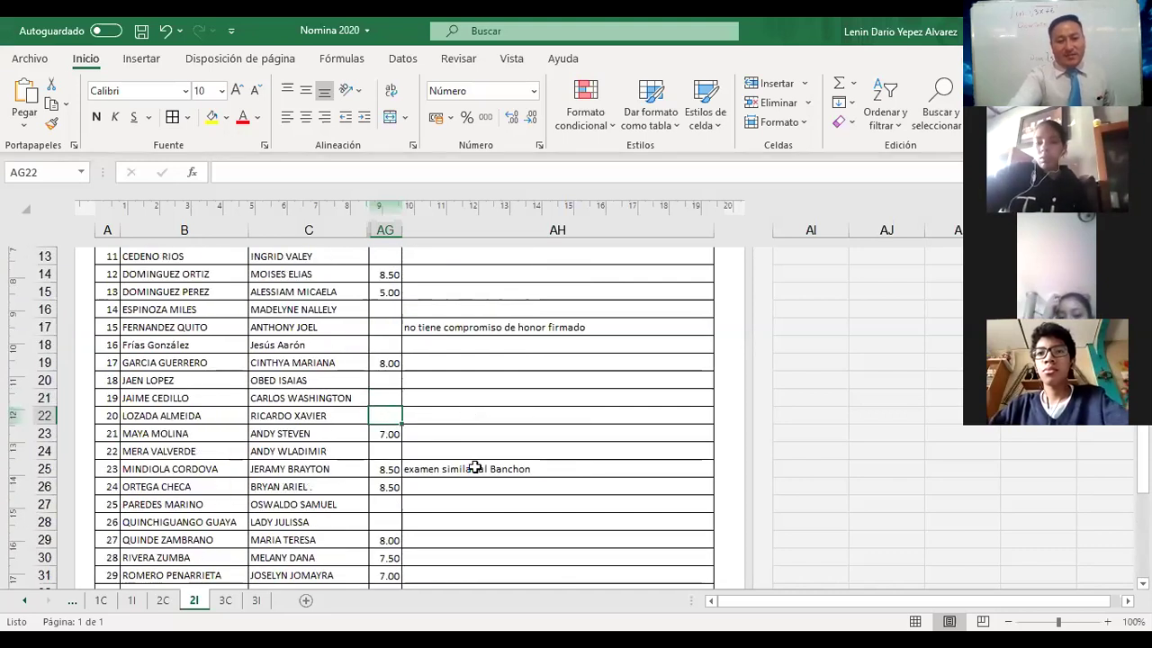
Step: Check the next blank lesson grades on sheet 2I in AG24, AG27 and AG28
scroll(475, 465, "down", 1)
left_click(385, 401)
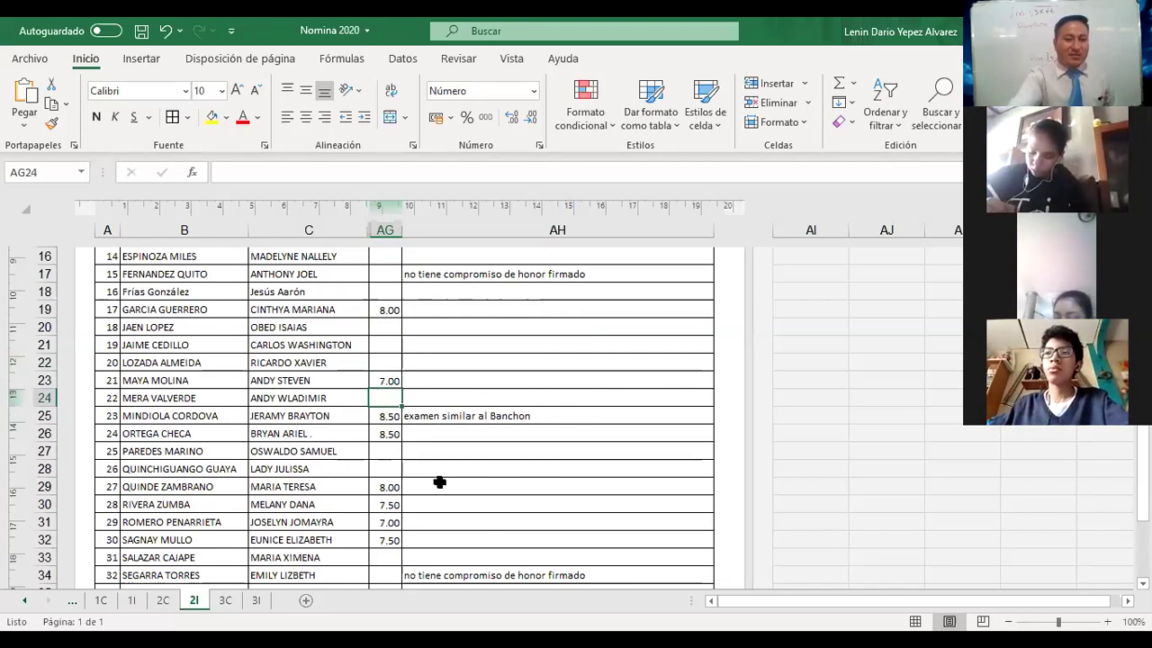
left_click(393, 451)
scroll(491, 469, "down", 1)
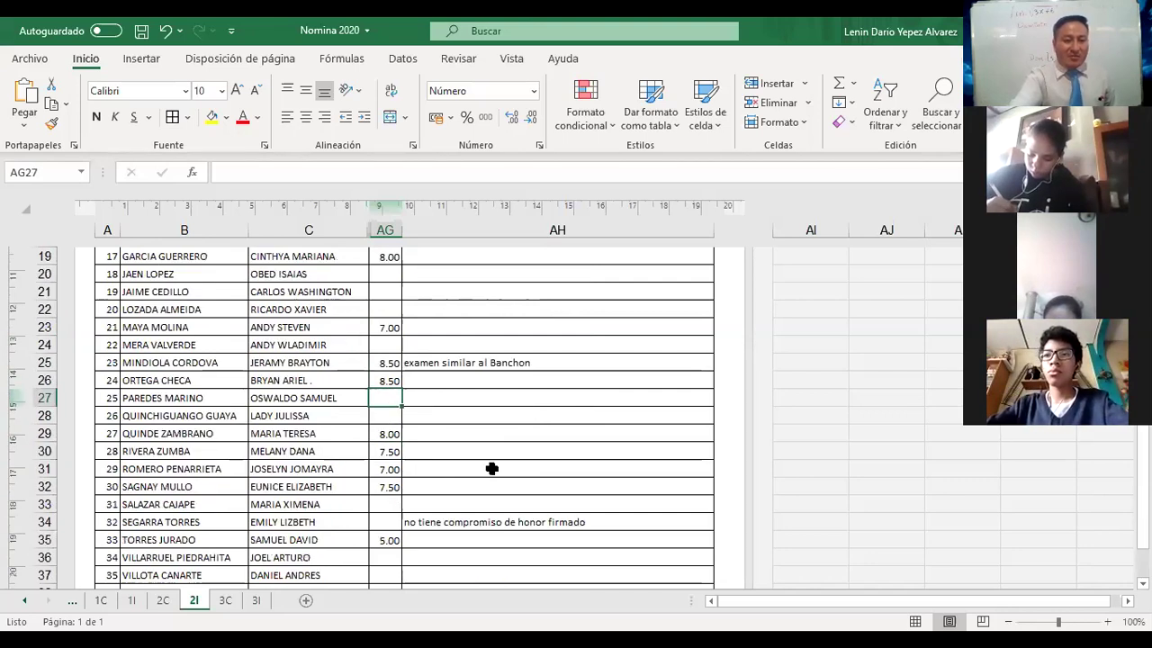
scroll(492, 469, "down", 1)
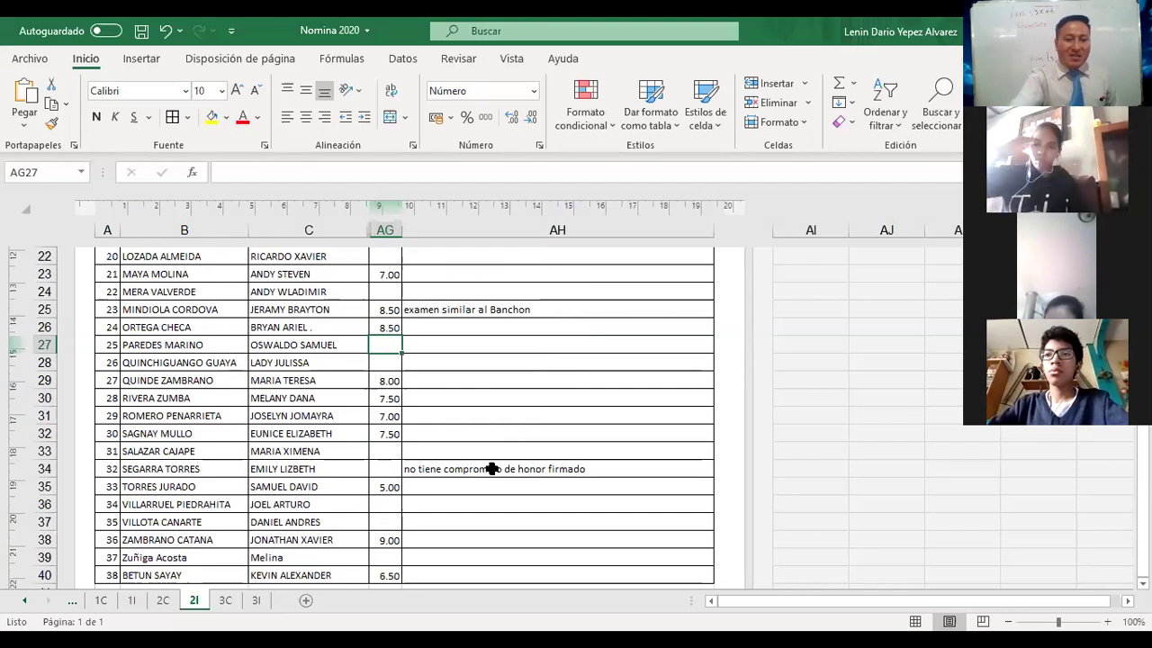
key("Down")
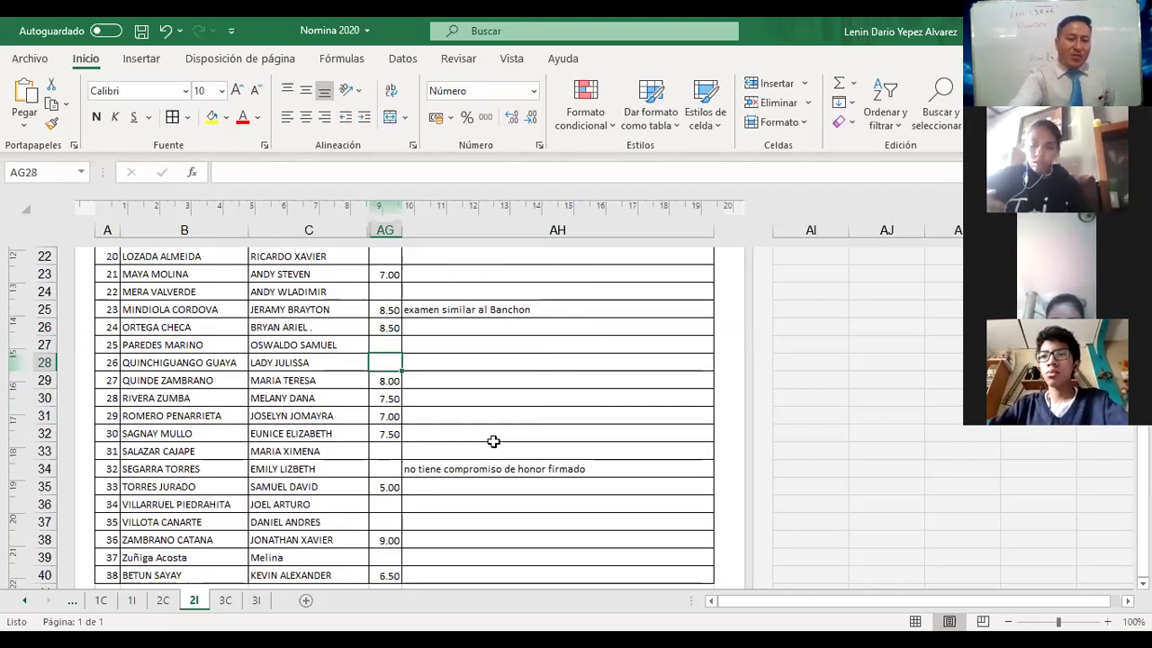
scroll(493, 442, "down", 1)
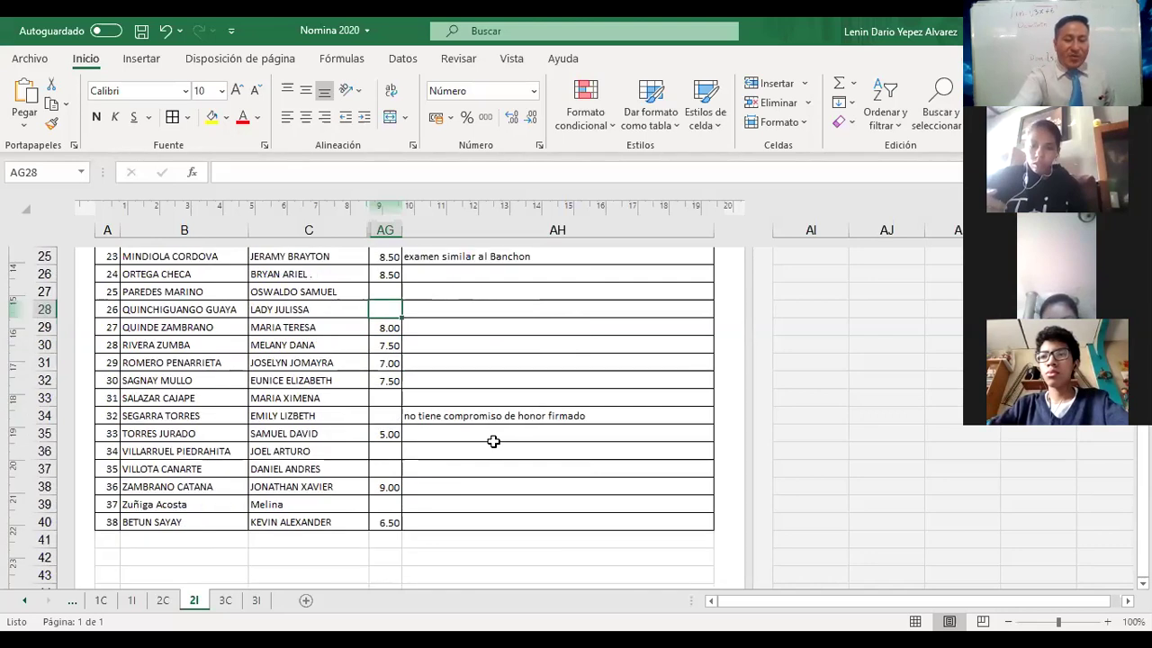
Step: Check the blank lesson grades in AG33, AG34, AG36, AG37 and AG39, and look over the full 2I list again
left_click(383, 399)
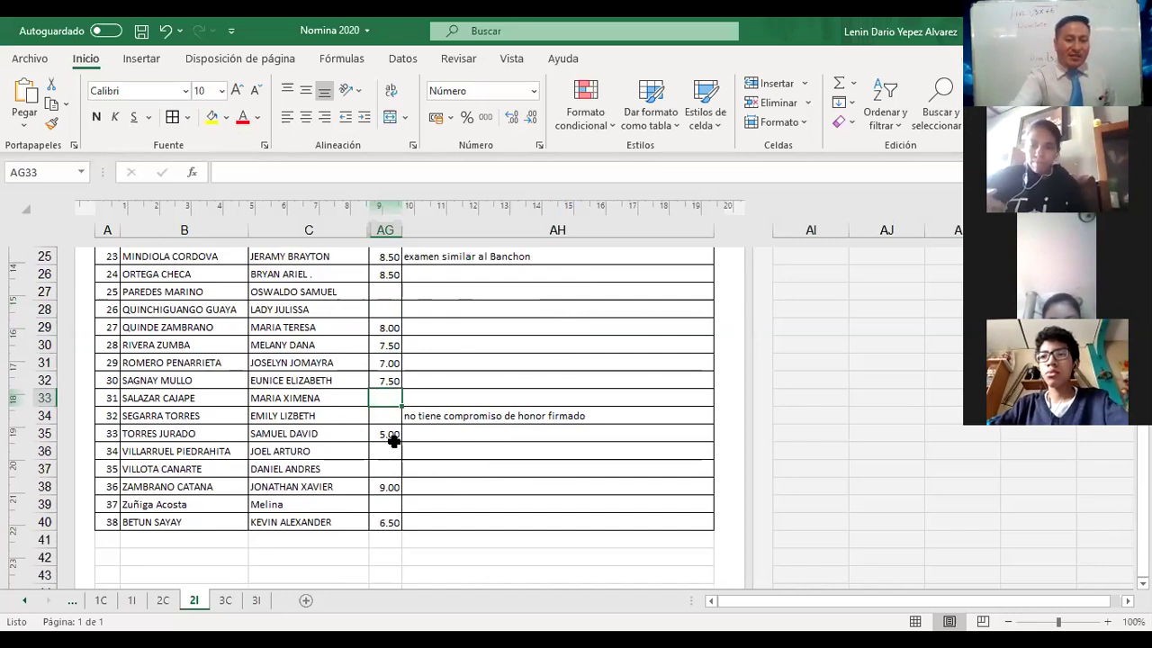
left_click(386, 418)
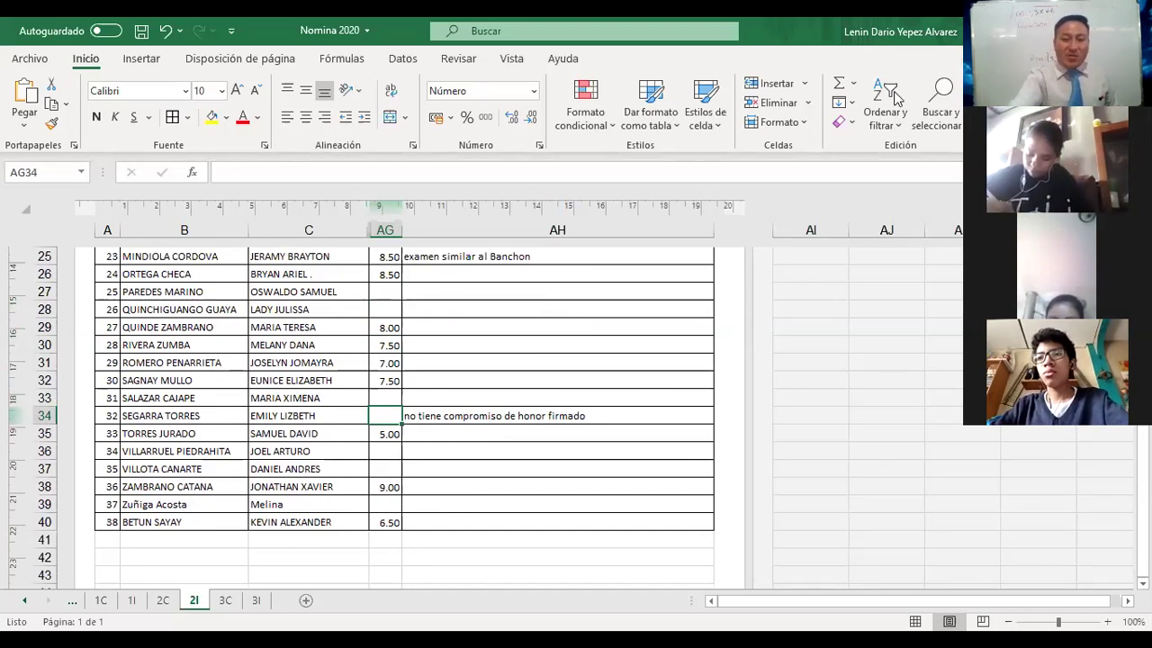
left_click(392, 450)
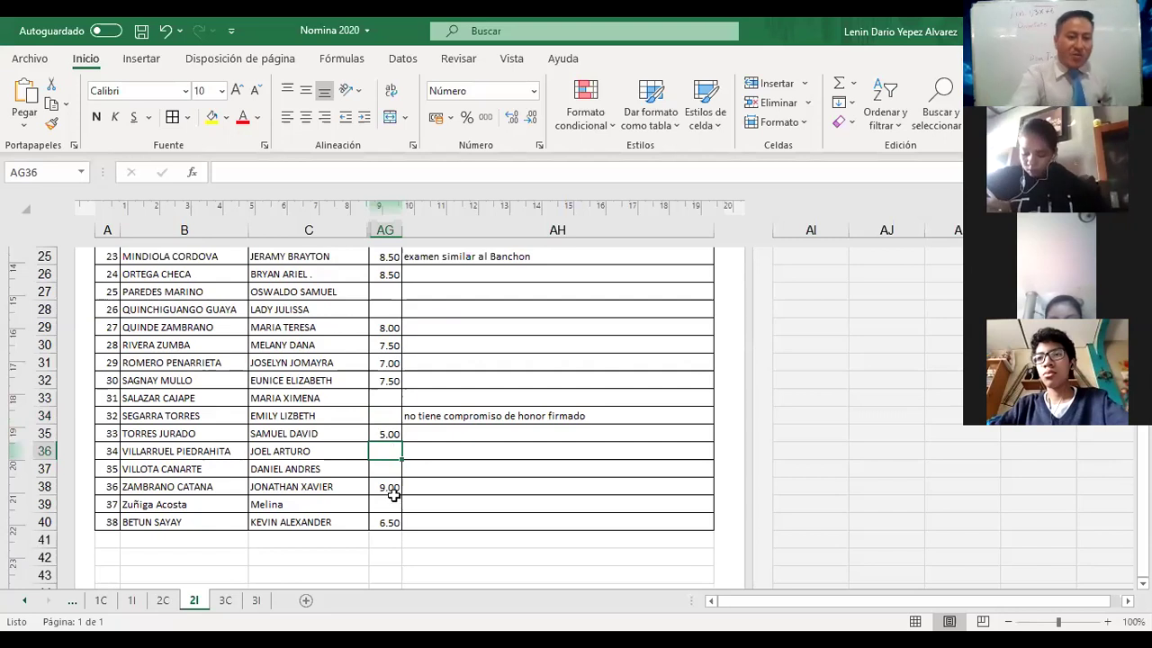
left_click(393, 486)
left_click(392, 469)
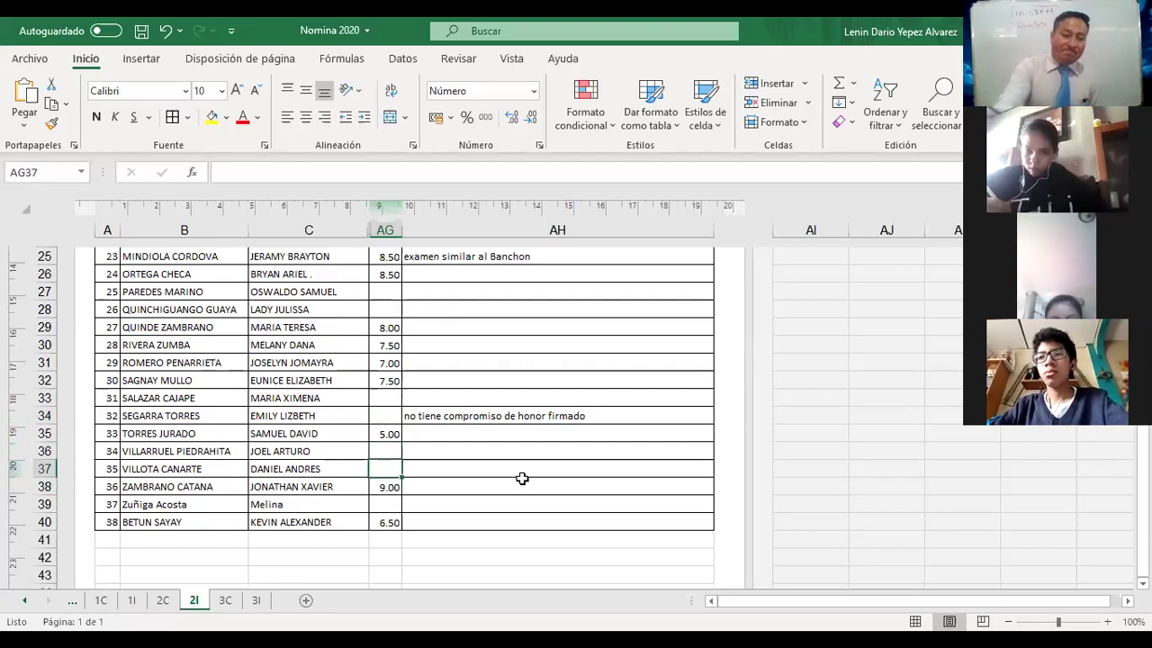
scroll(529, 477, "down", 1)
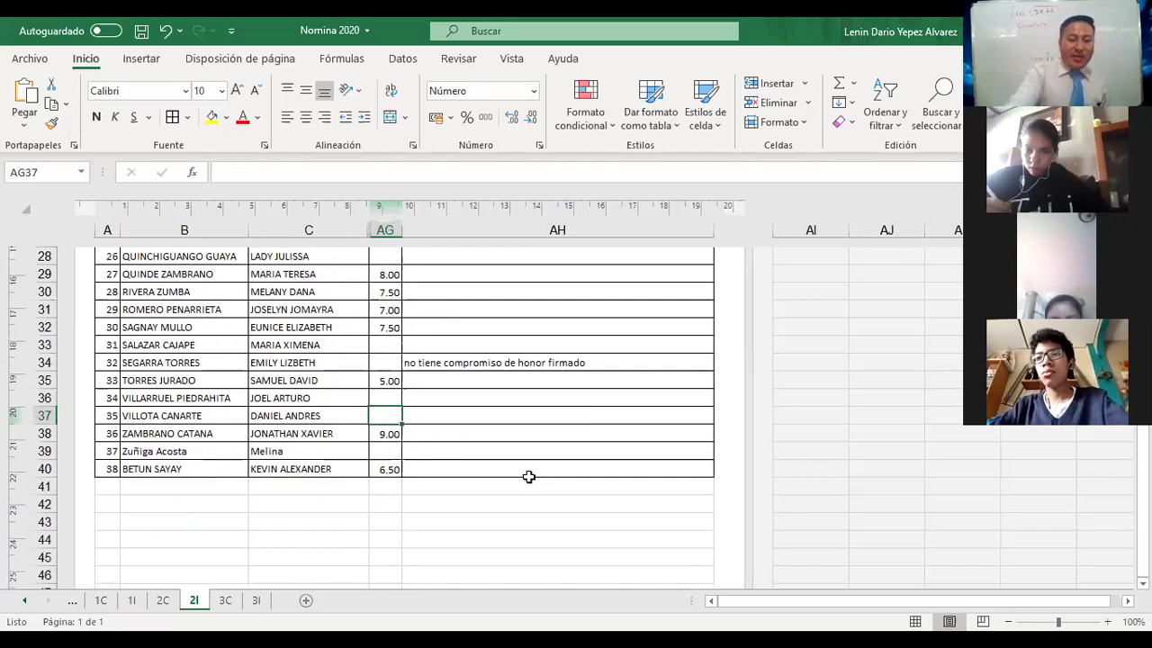
left_click(387, 450)
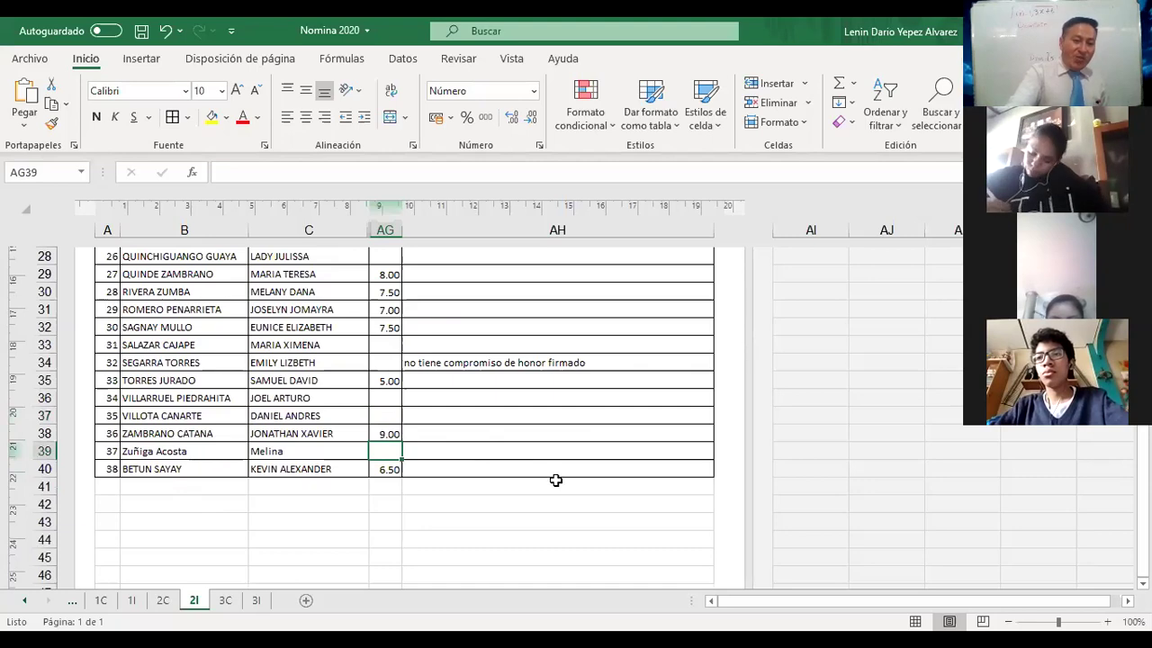
scroll(638, 484, "up", 9)
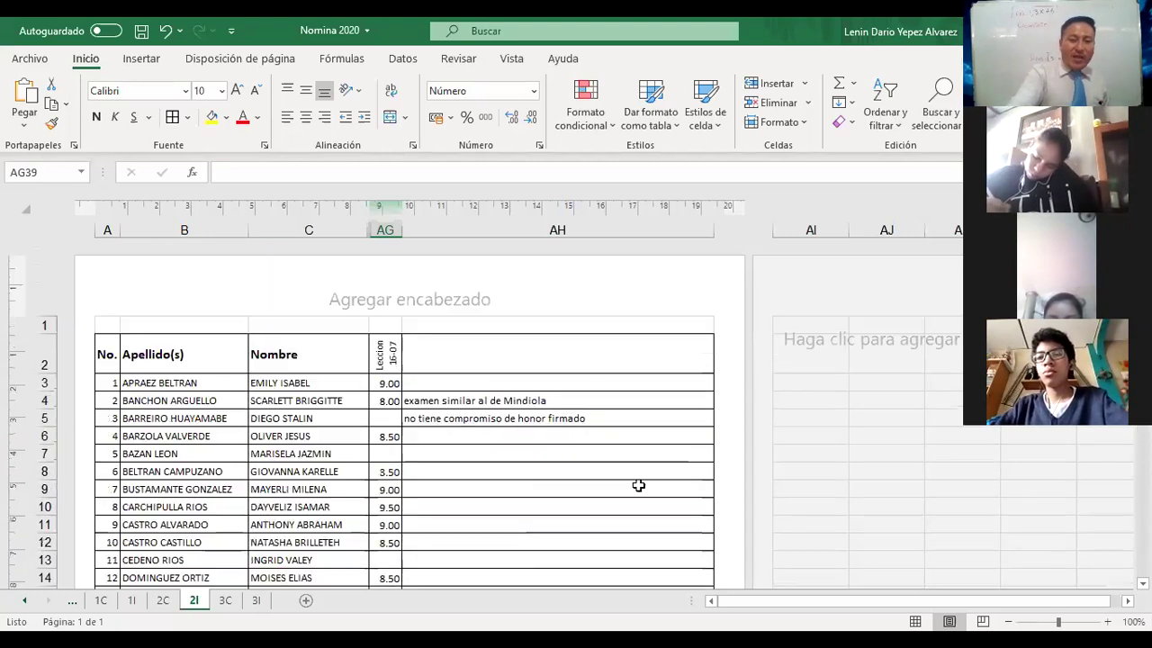
scroll(638, 486, "down", 8)
scroll(638, 485, "down", 2)
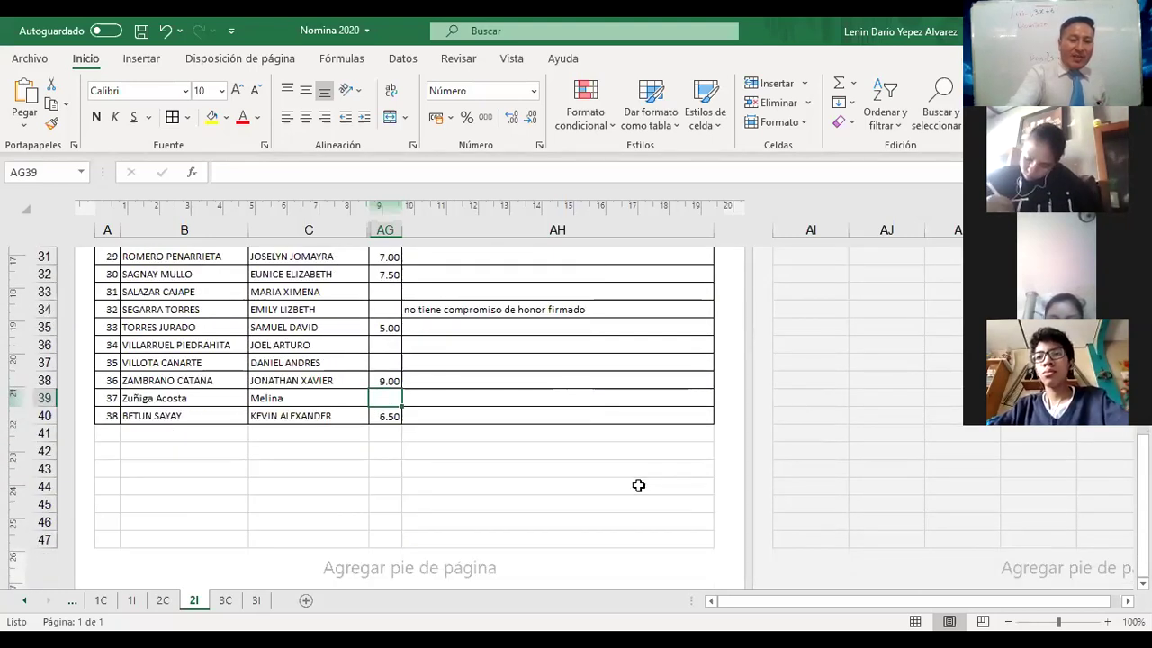